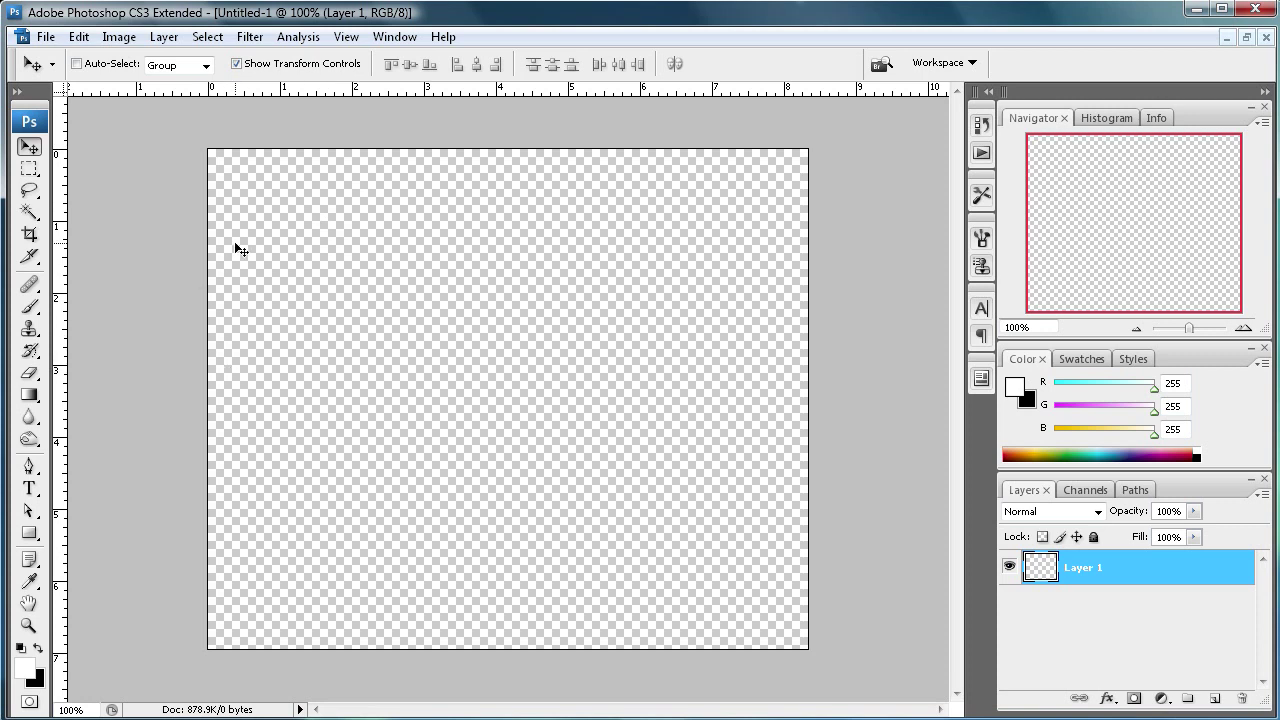
- Fill Layer 1 with a left-to-right gradient from dark gray RGB 75,75,75 to white
click(29, 396)
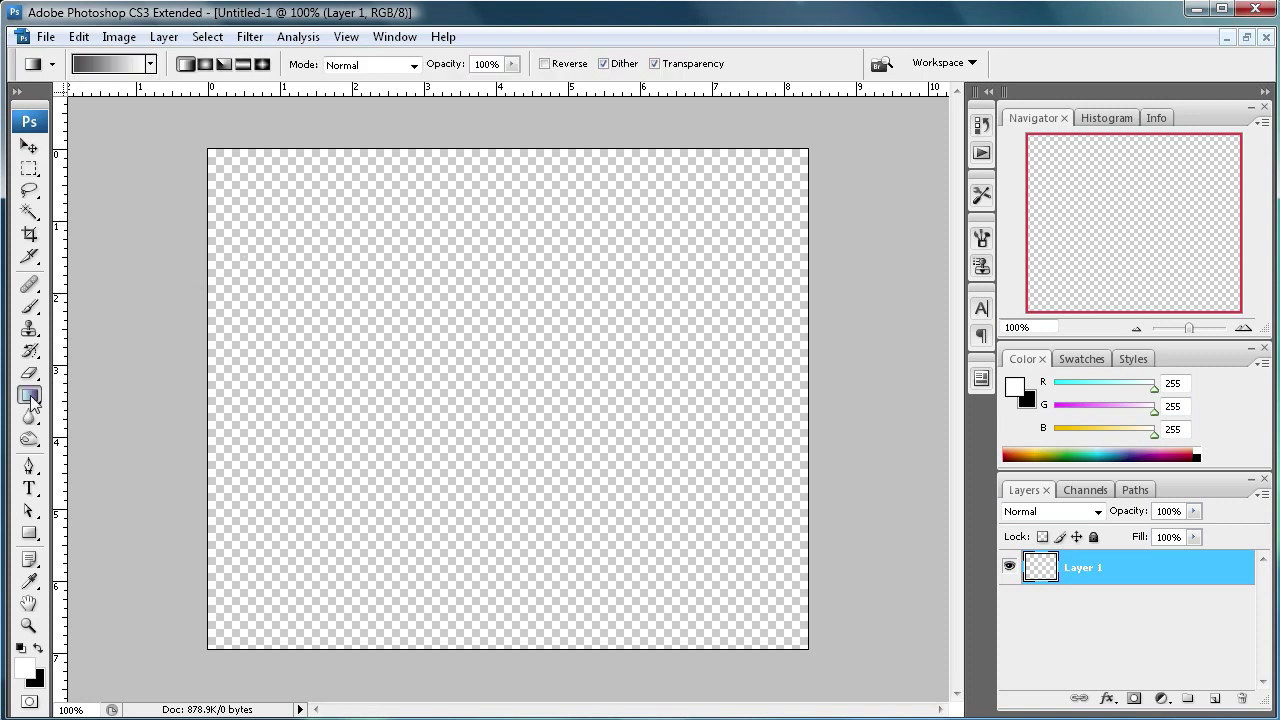
click(108, 64)
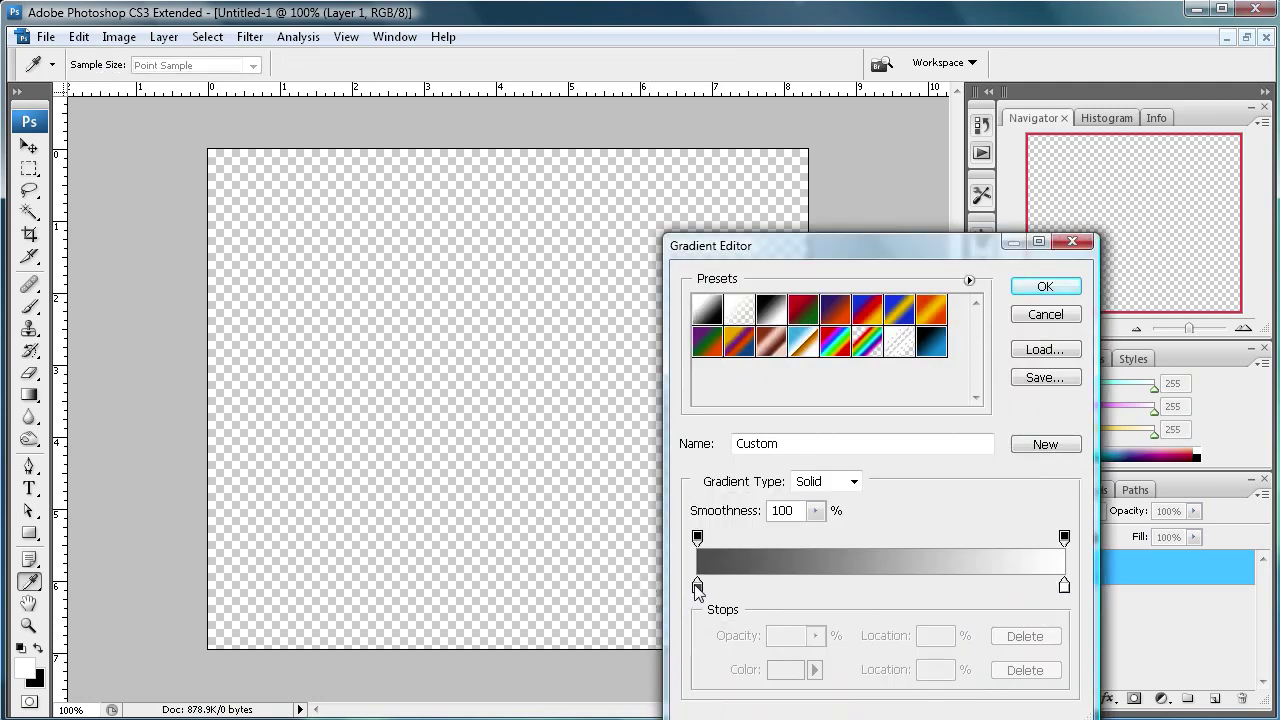
double_click(697, 585)
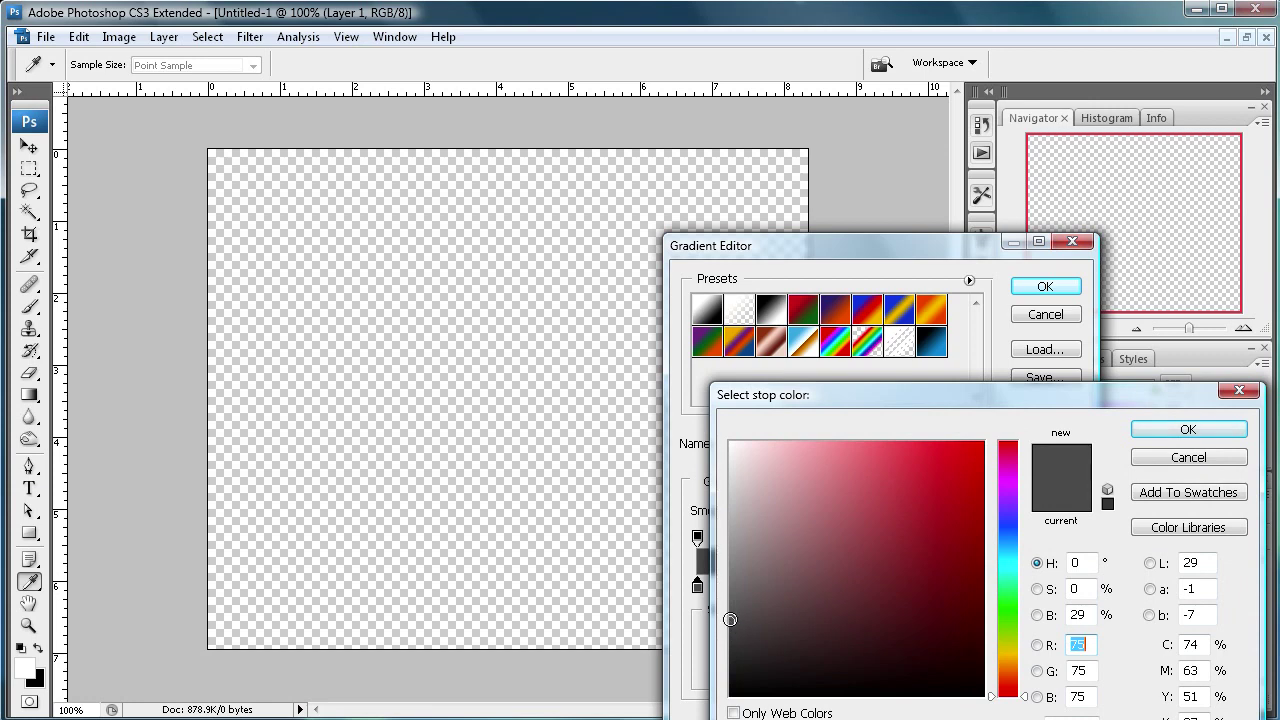
click(1175, 433)
click(1045, 286)
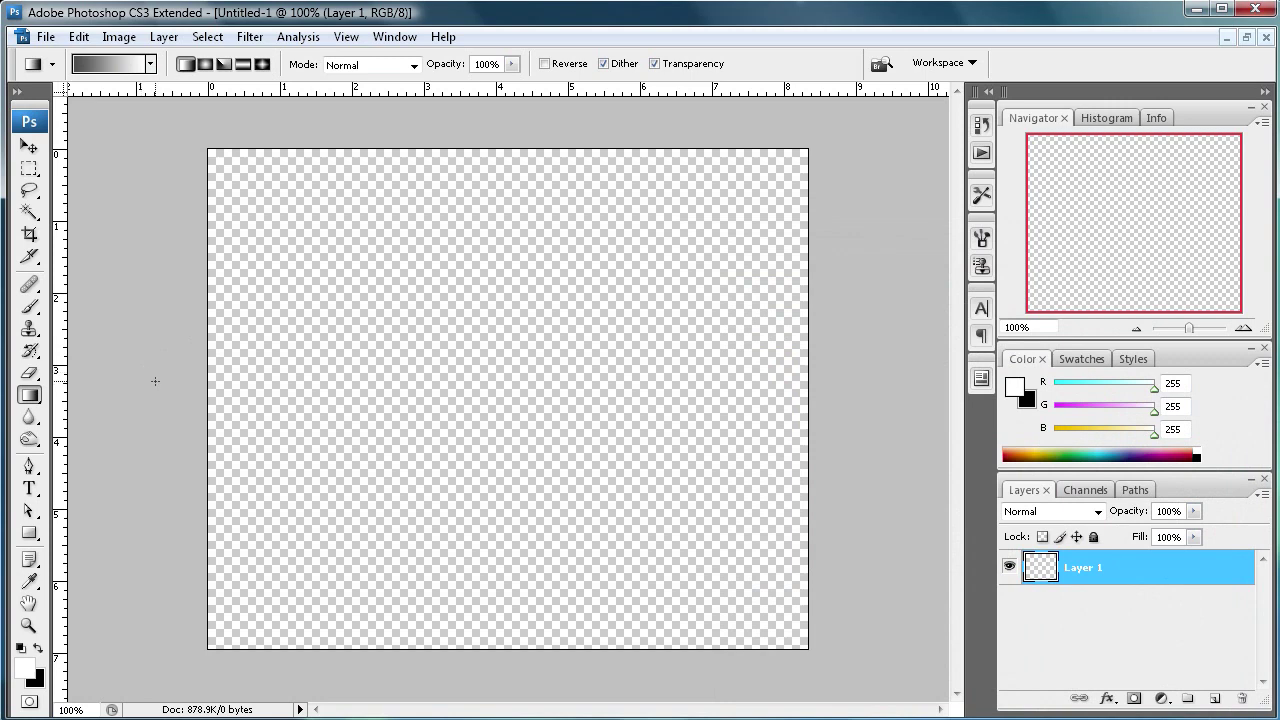
drag(155, 381, 816, 374)
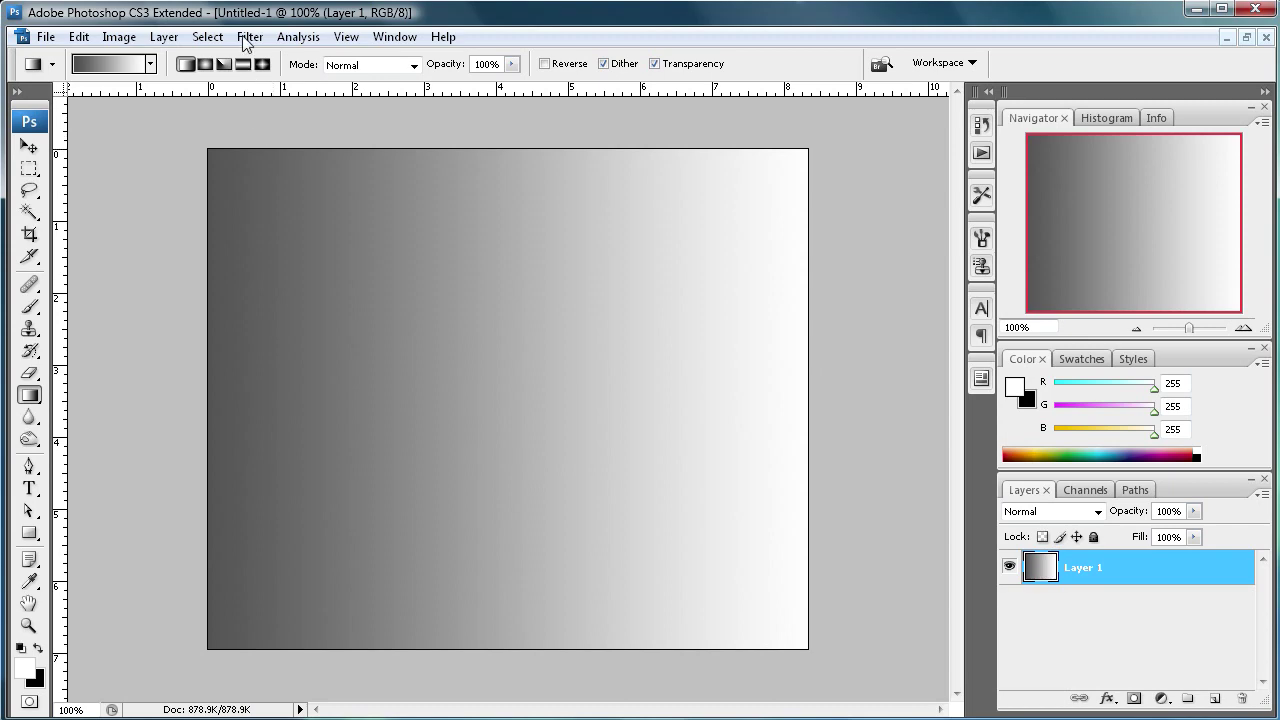
click(248, 38)
- Apply Add Noise at 40%, Gaussian, Monochromatic to the gradient layer
mouse_move(359, 299)
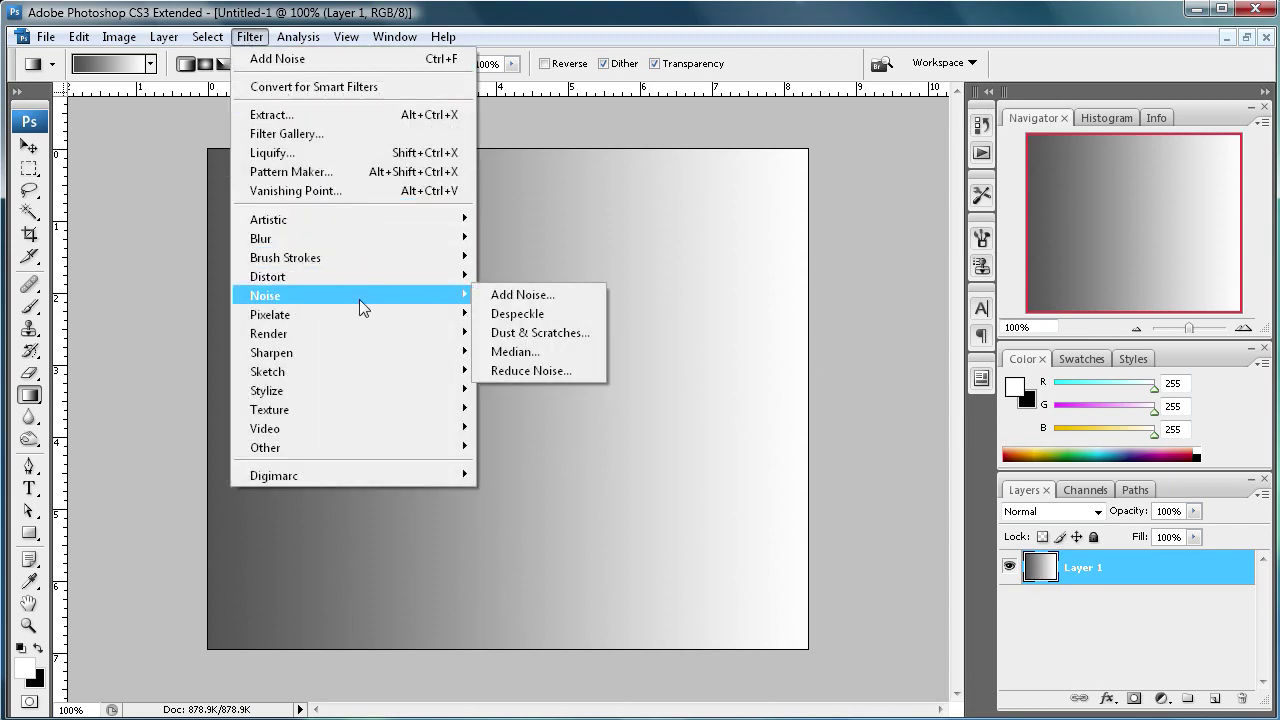
click(520, 295)
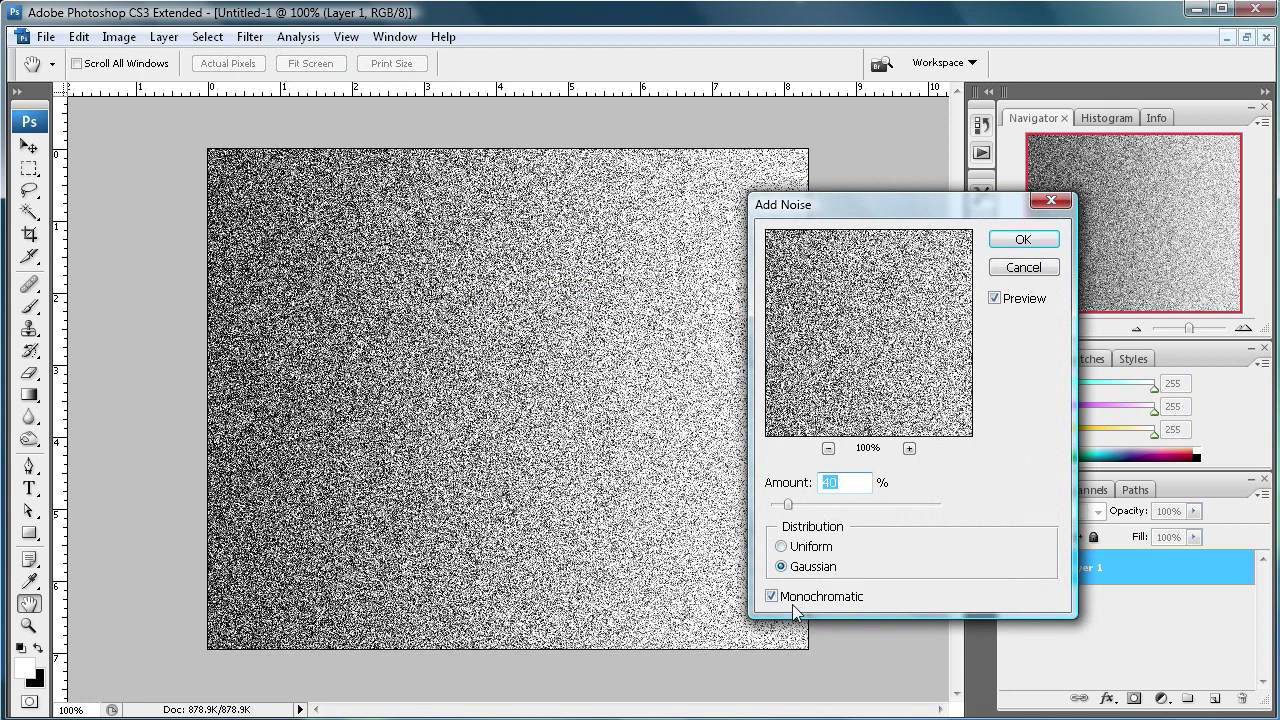
click(1022, 240)
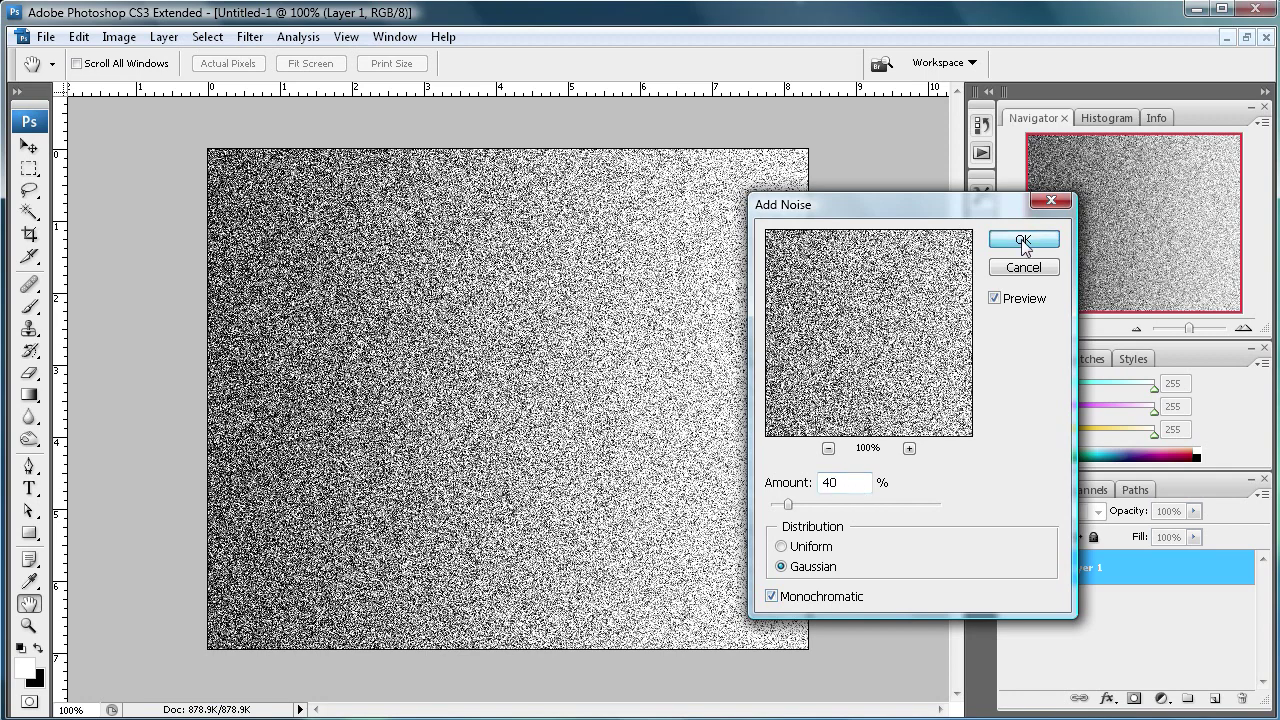
click(250, 36)
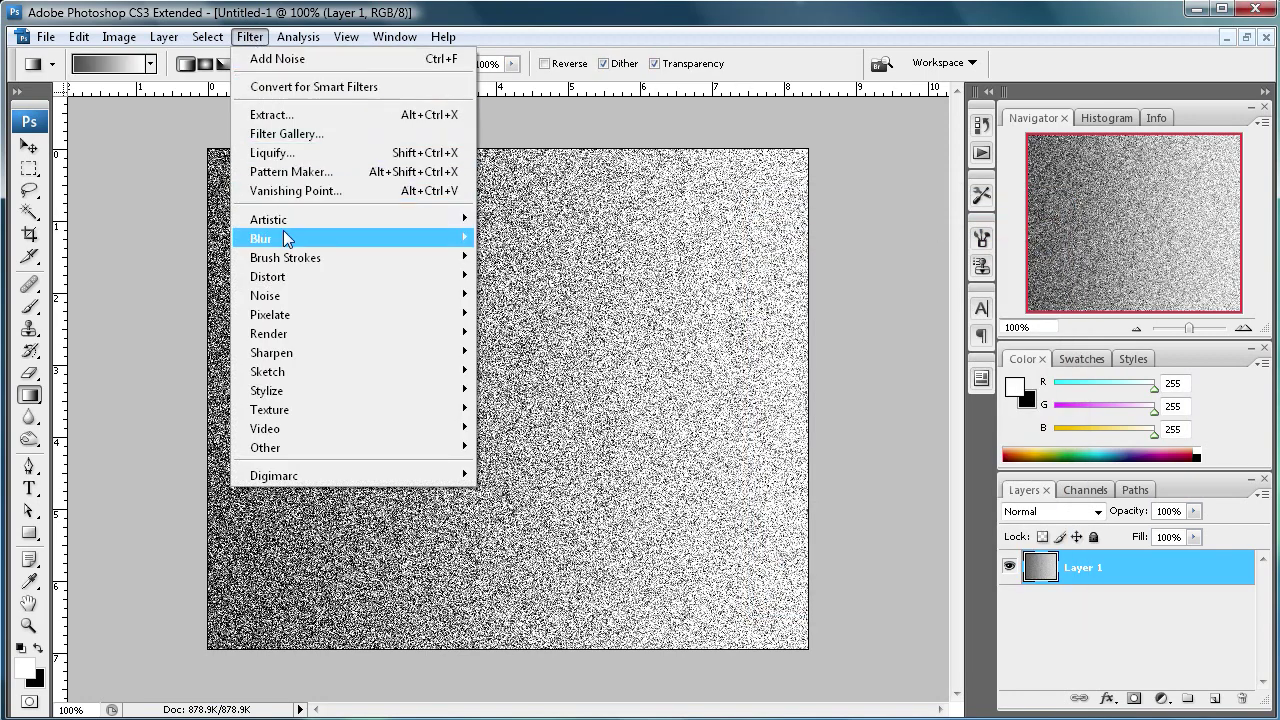
- Apply a Motion Blur with 0° angle and 100-pixel distance to streak the noise horizontally
mouse_move(283, 236)
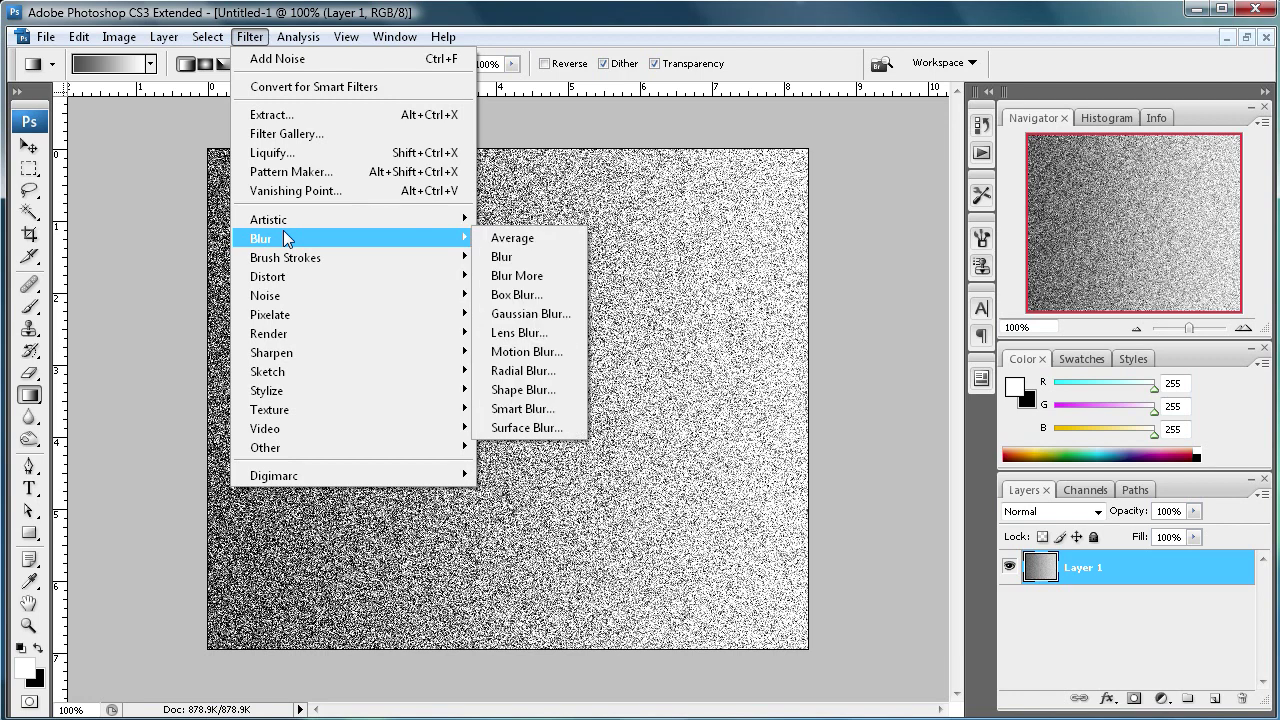
click(530, 352)
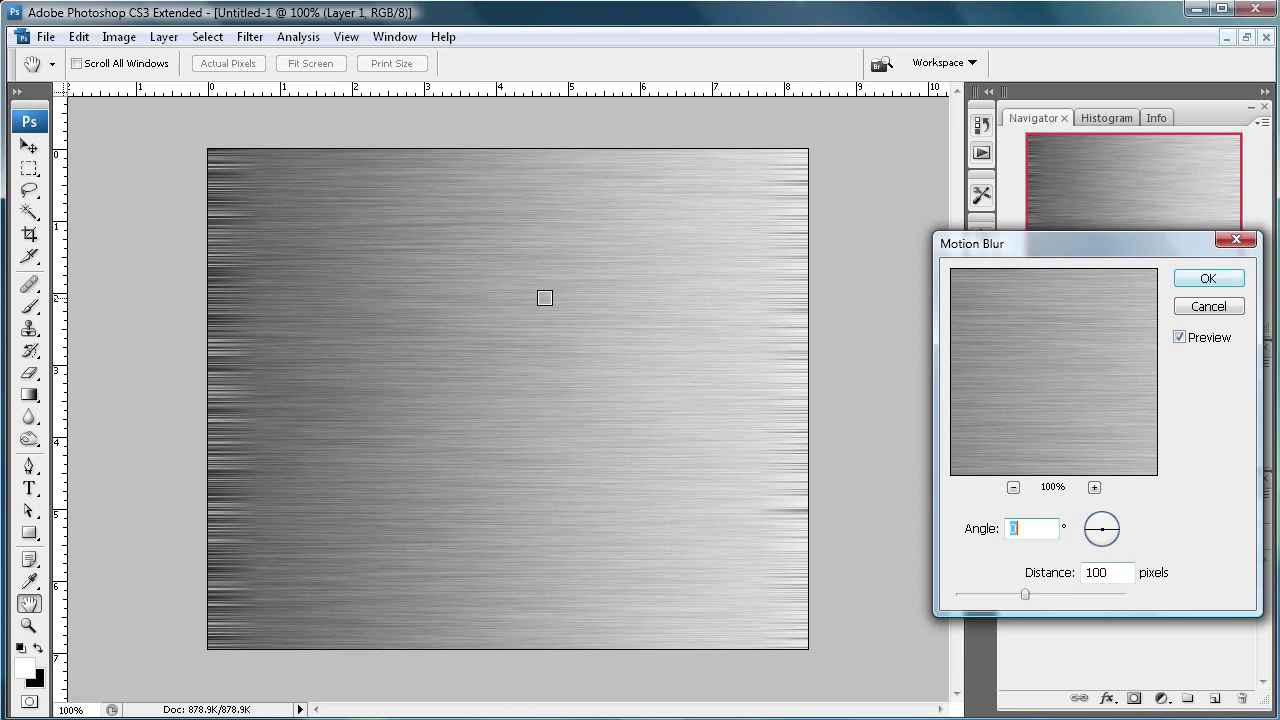
click(1208, 283)
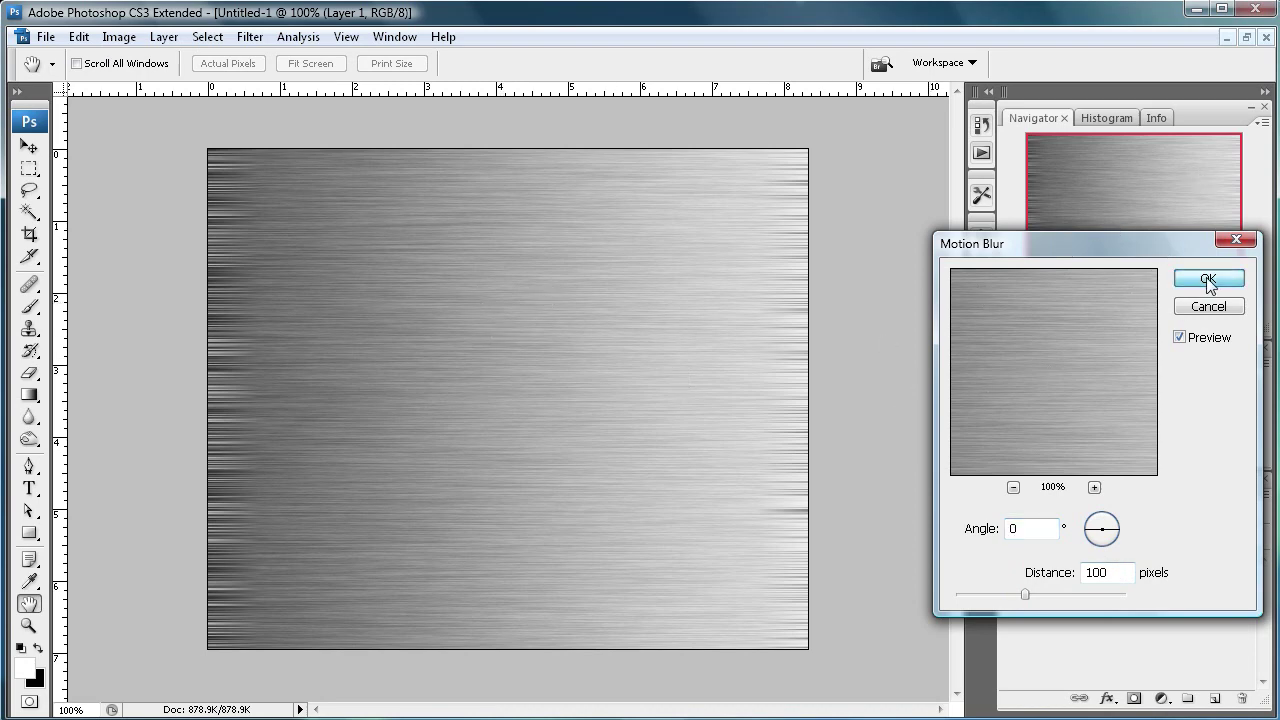
key(g)
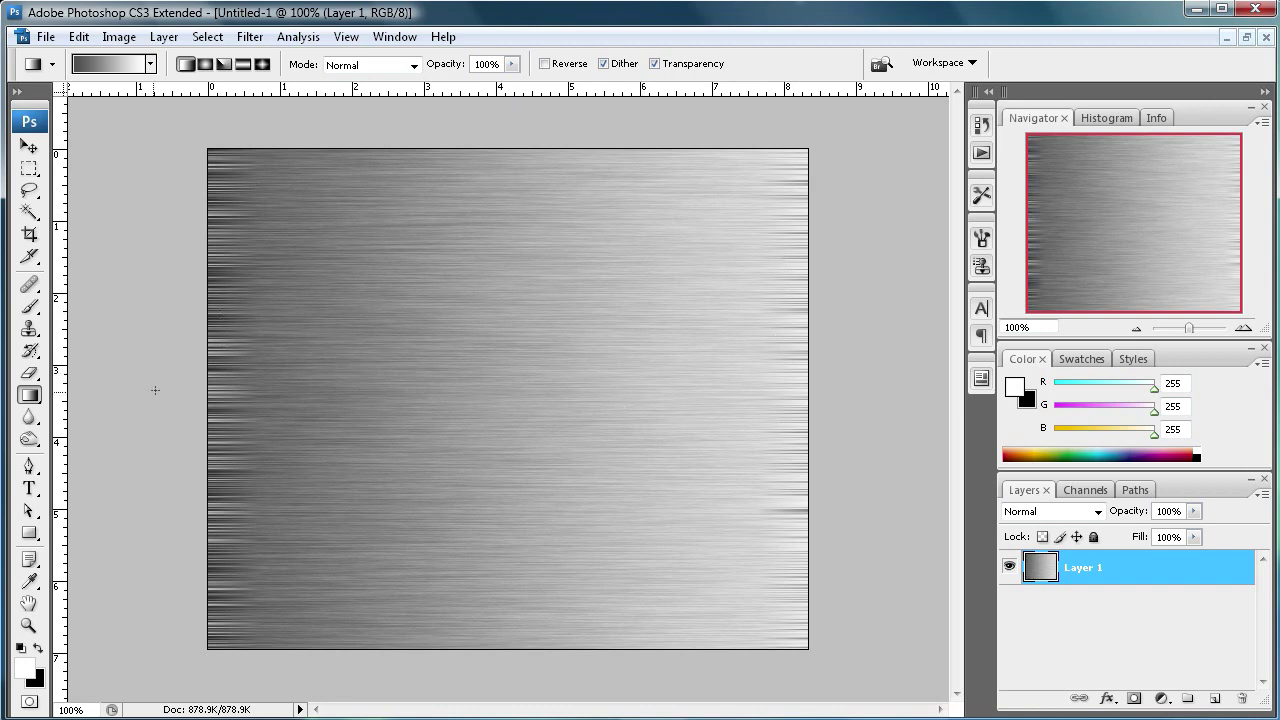
click(29, 234)
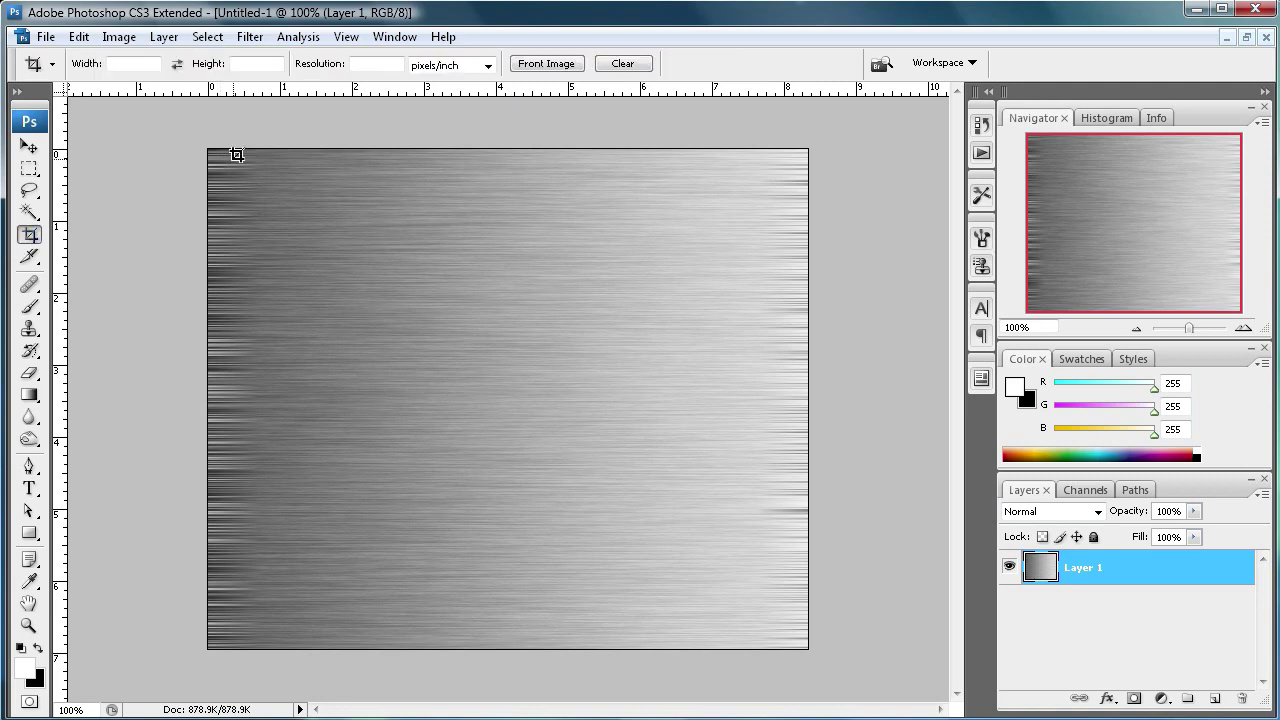
- Crop away the left and right edges of the brushed metal, leaving a near-square plate
drag(260, 150, 748, 668)
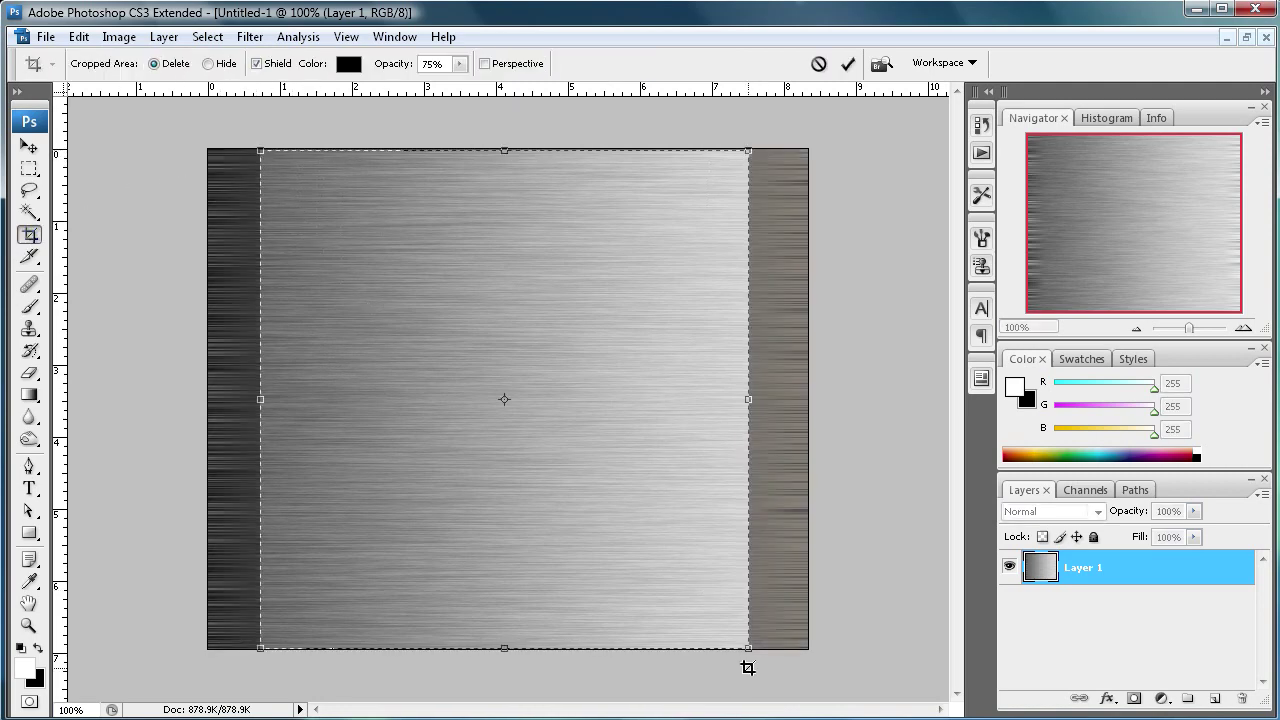
right_click(547, 352)
click(568, 357)
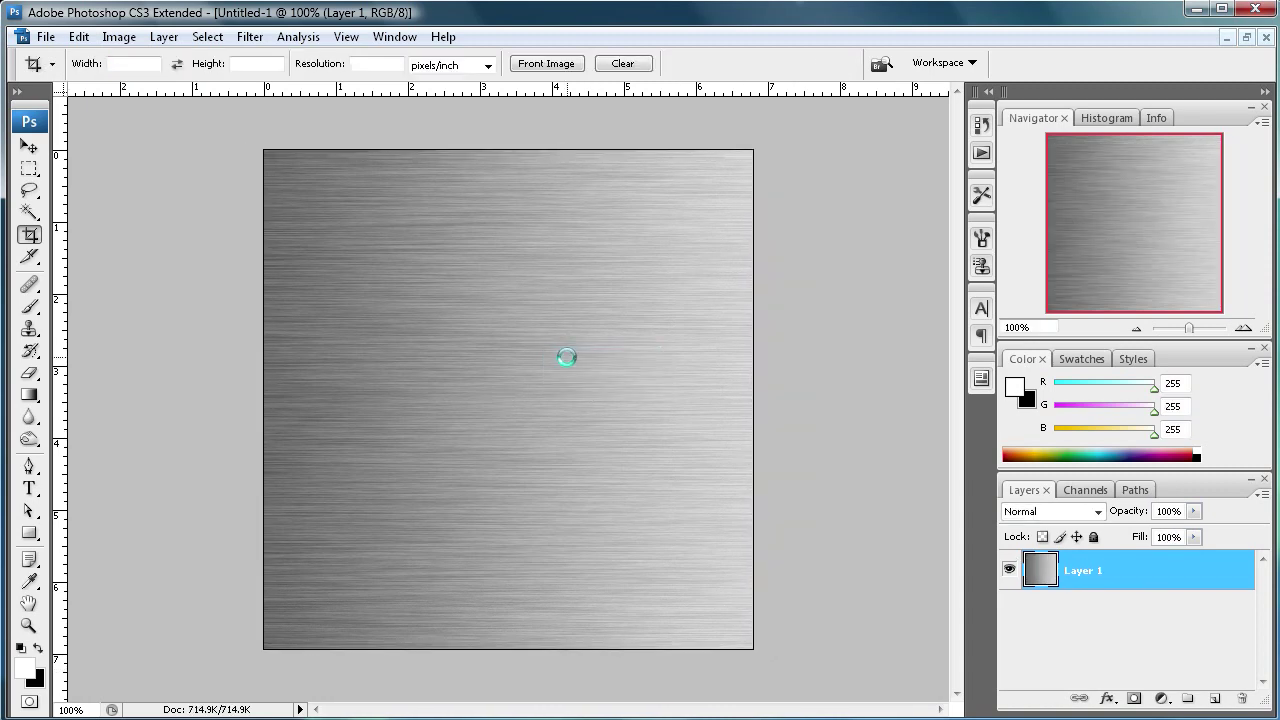
key(g)
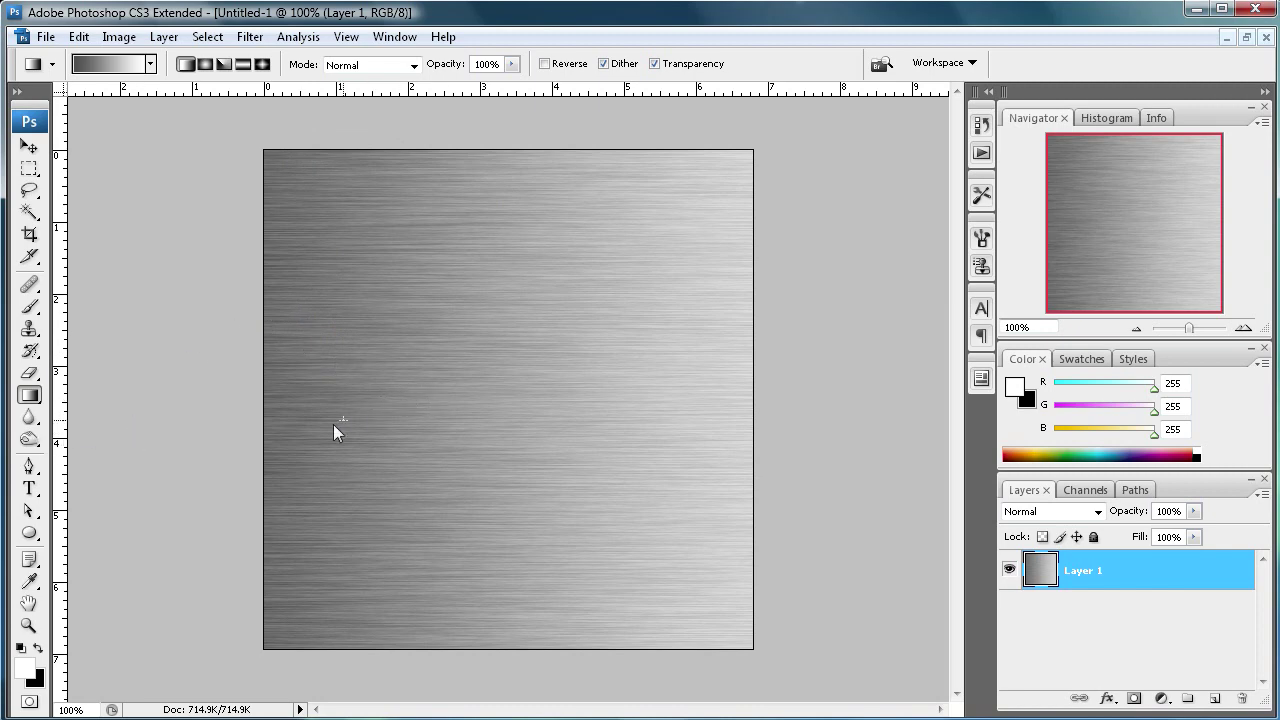
- Float the Layers panel and draw a large circle, Shape 1, with the Ellipse Tool
click(28, 536)
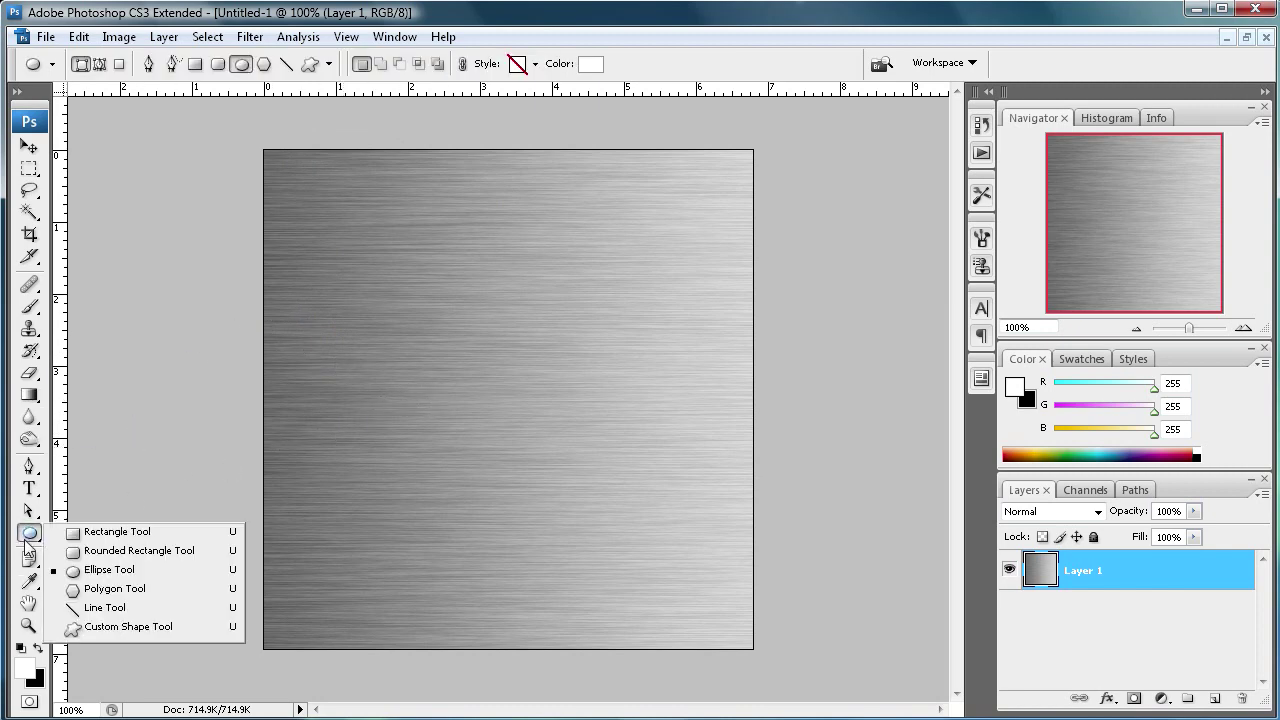
click(110, 569)
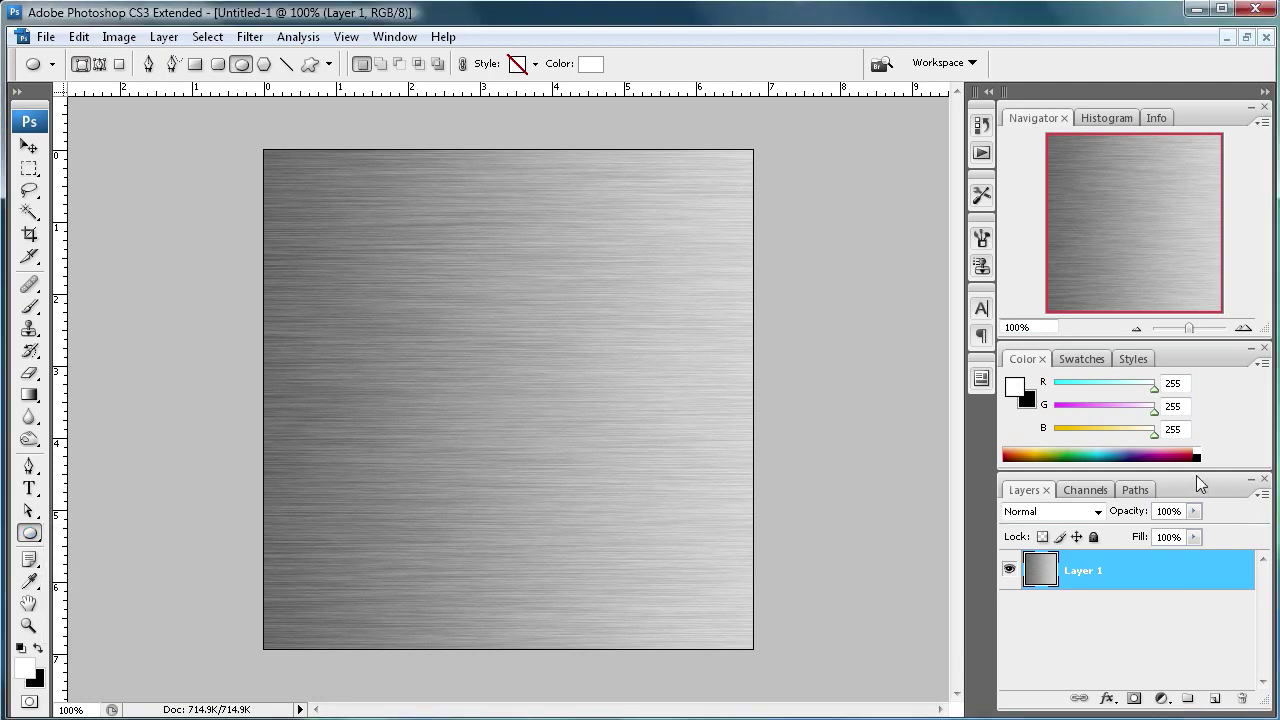
drag(1212, 486, 886, 112)
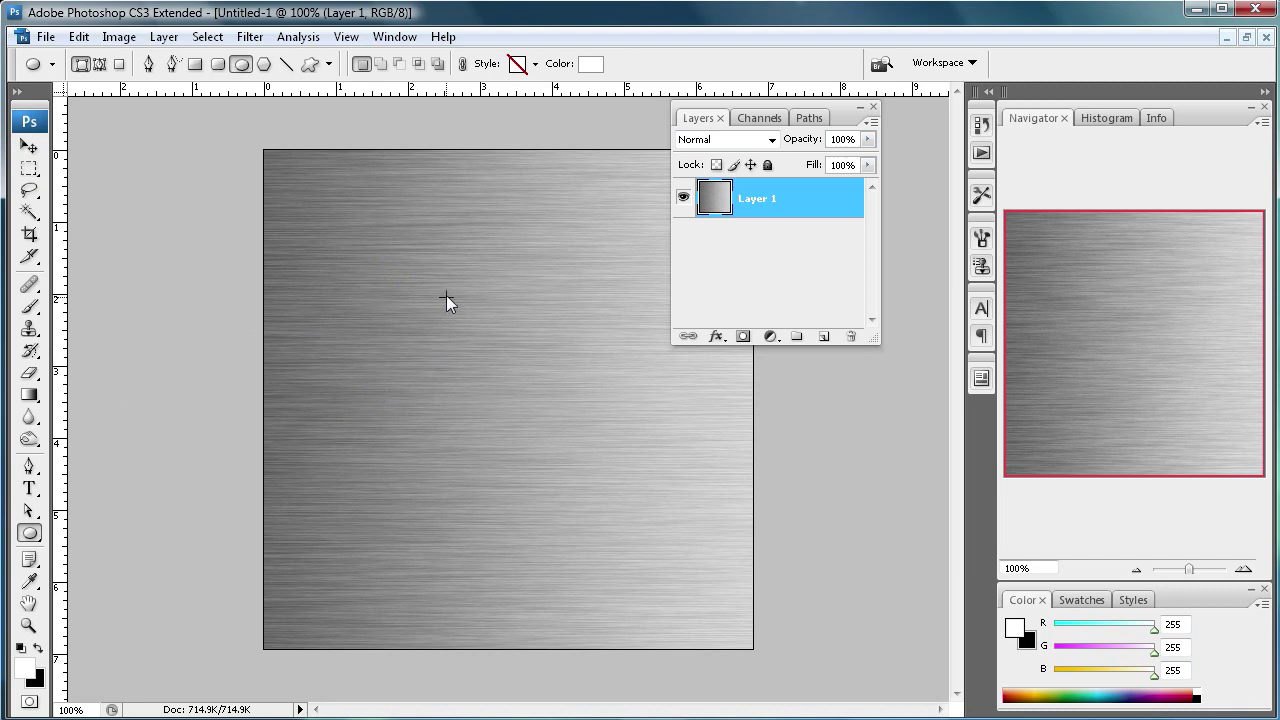
drag(444, 338, 642, 566)
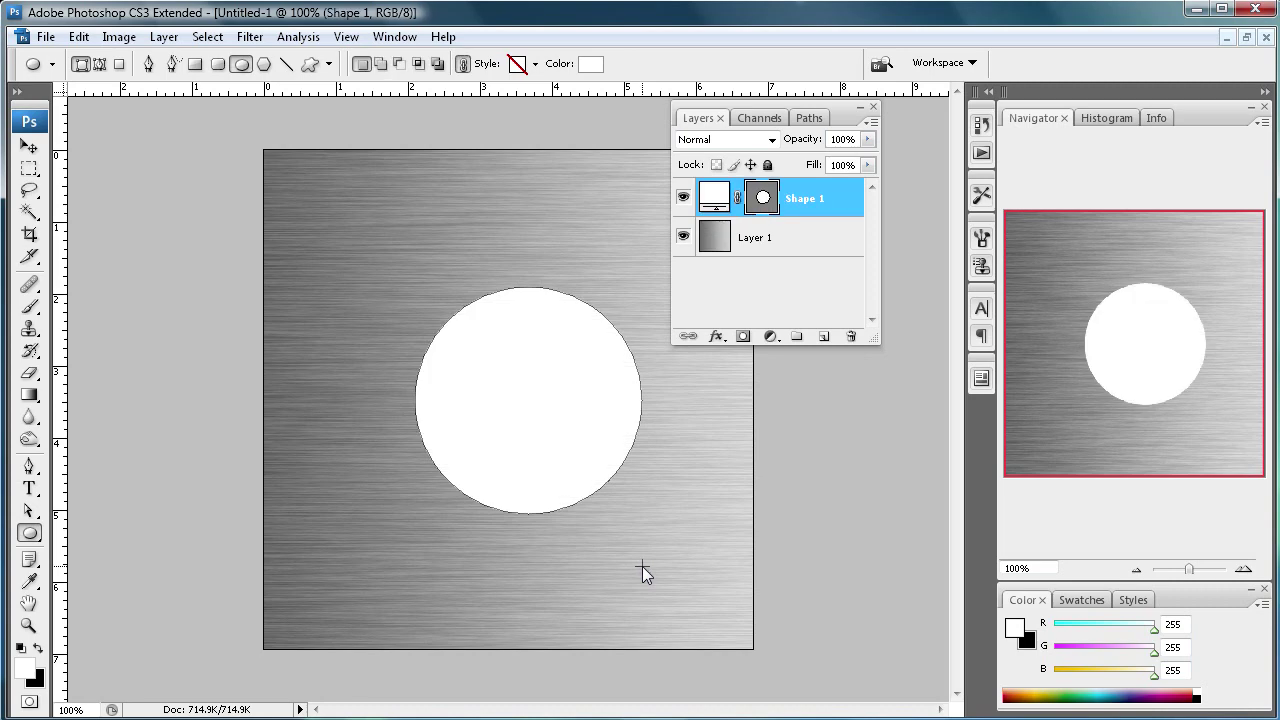
- Add a reversed Radial Gradient Overlay to the circle
click(715, 336)
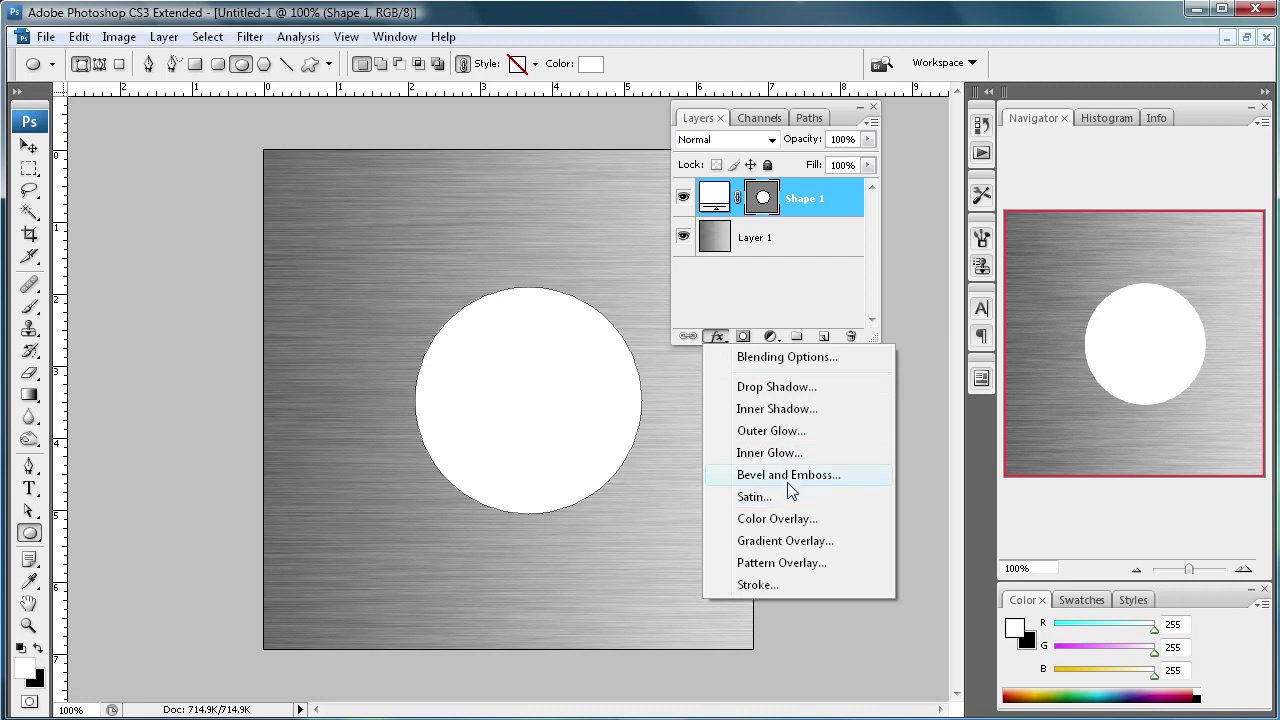
click(786, 541)
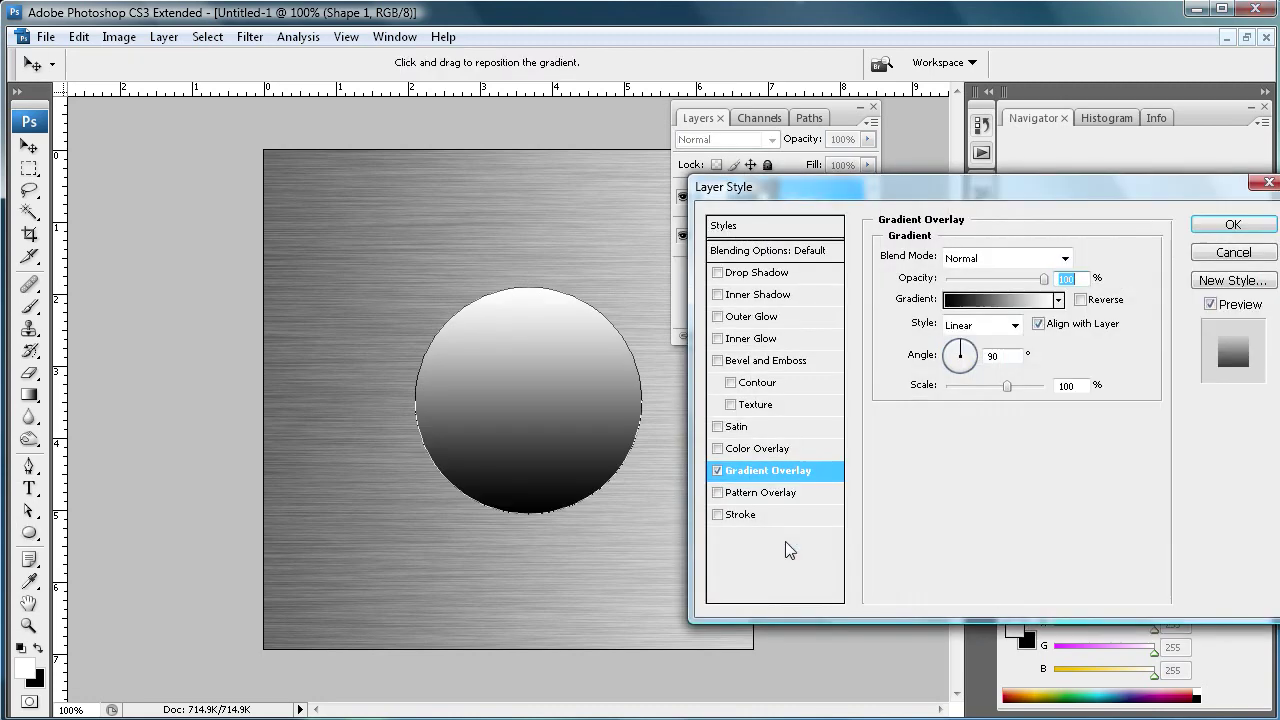
click(1015, 327)
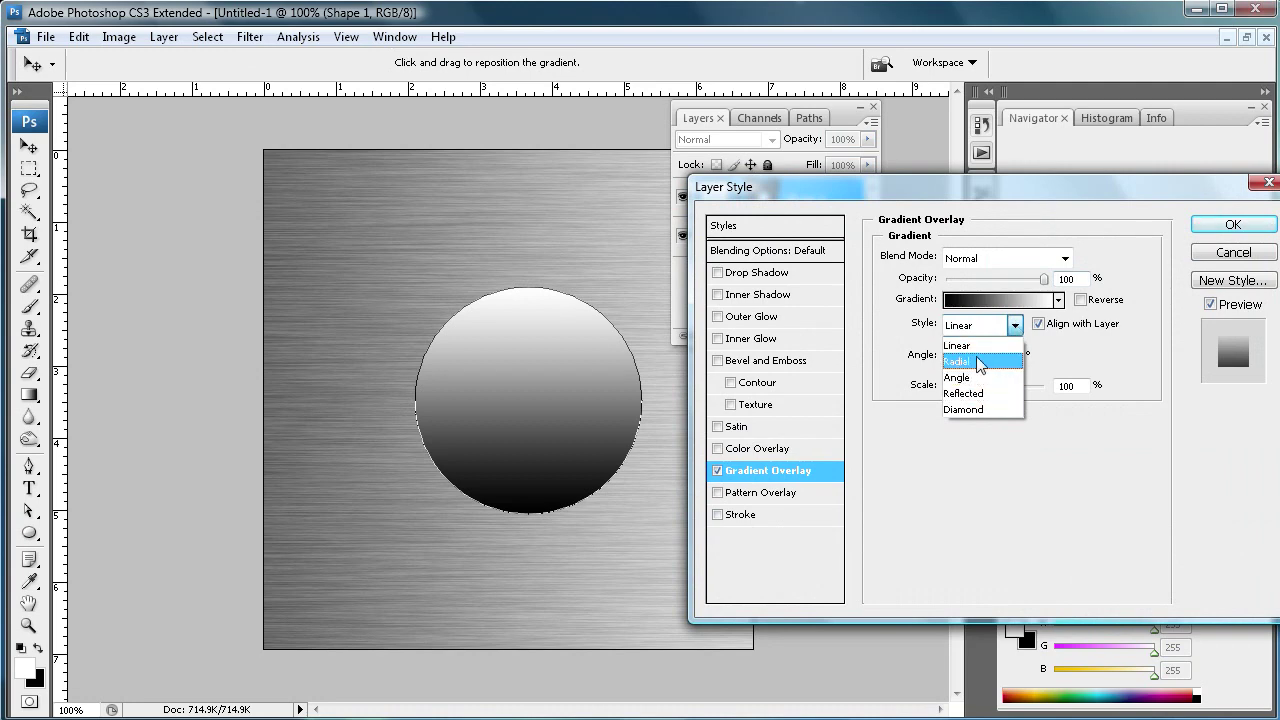
click(978, 362)
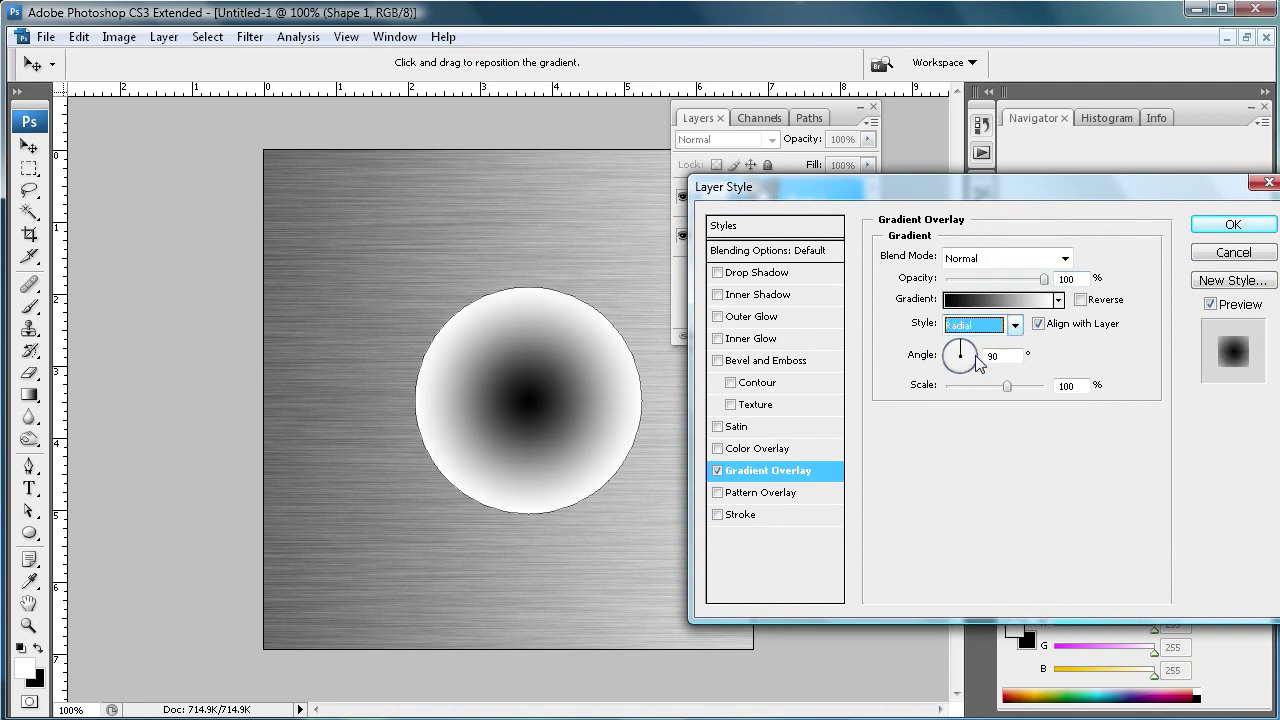
click(1080, 300)
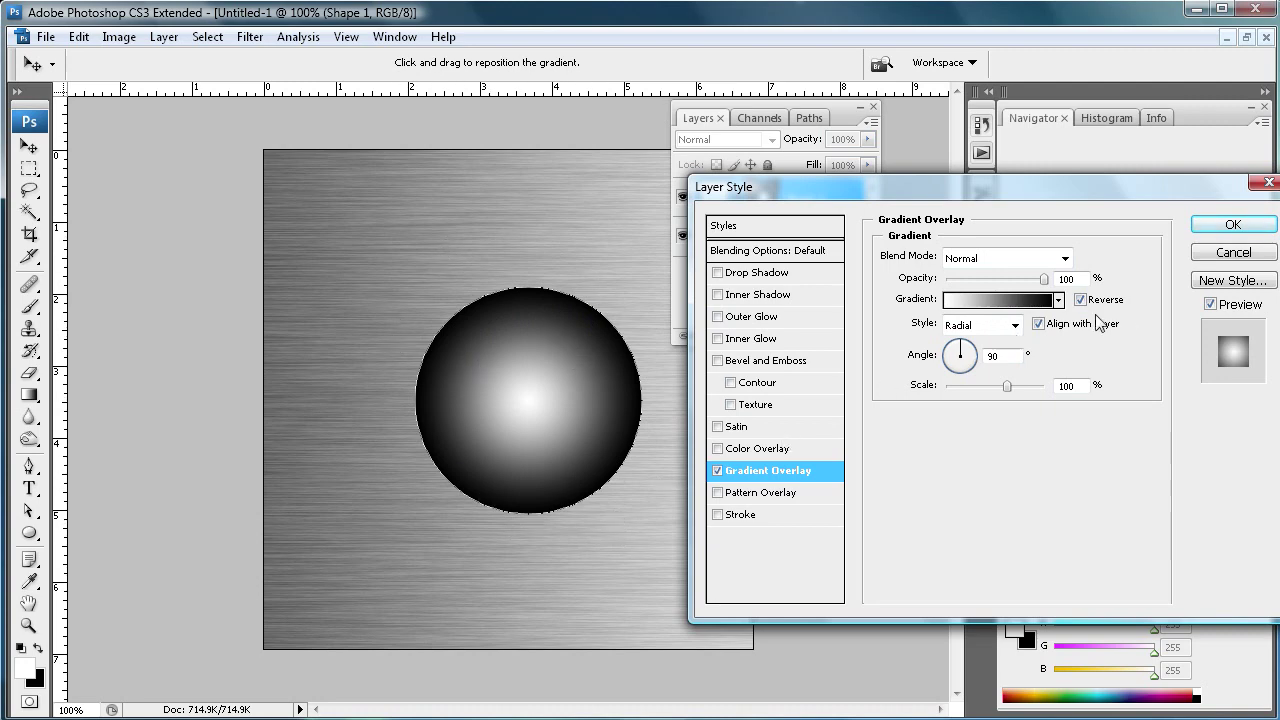
- Set the gradient's left stop to dark gray and apply the overlay
click(996, 302)
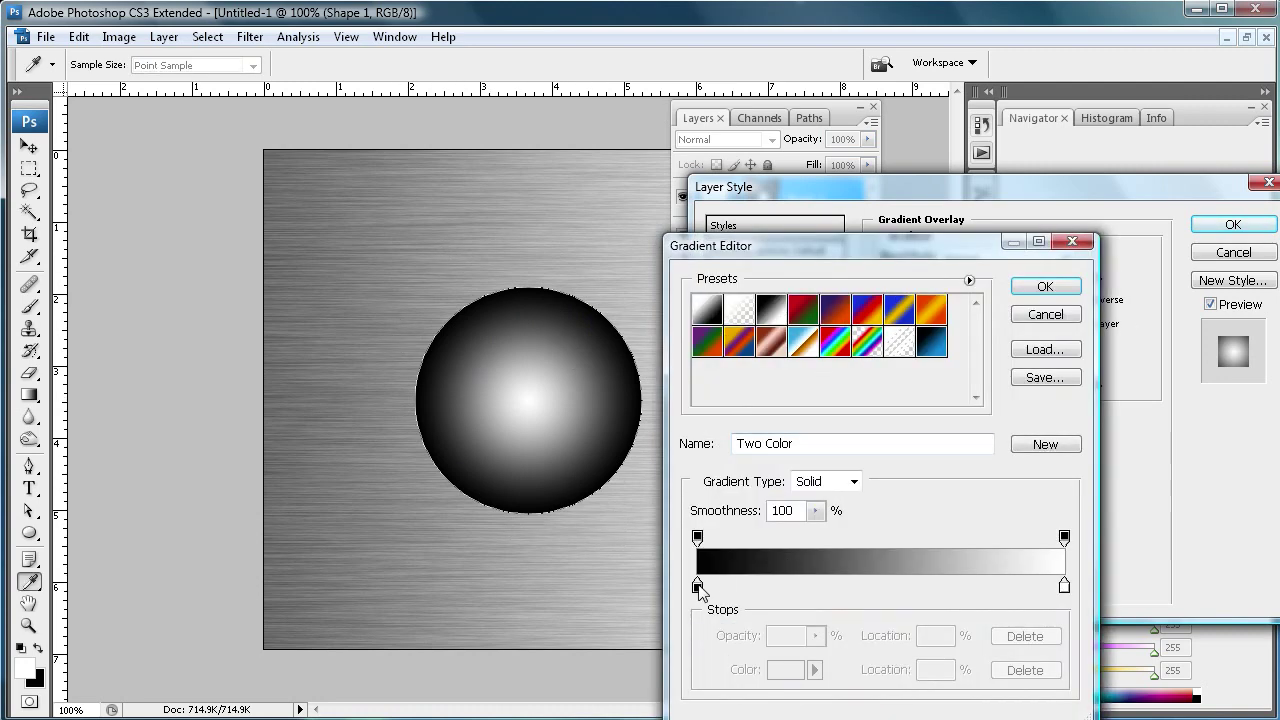
double_click(699, 586)
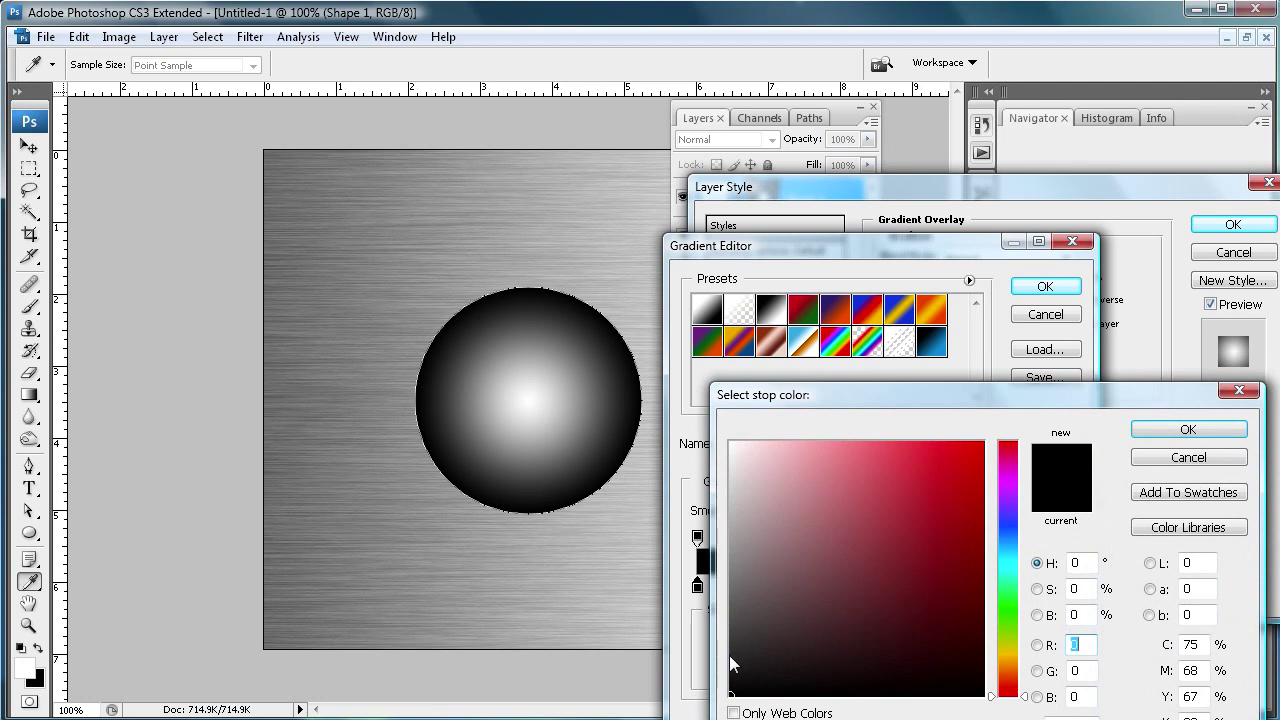
click(730, 640)
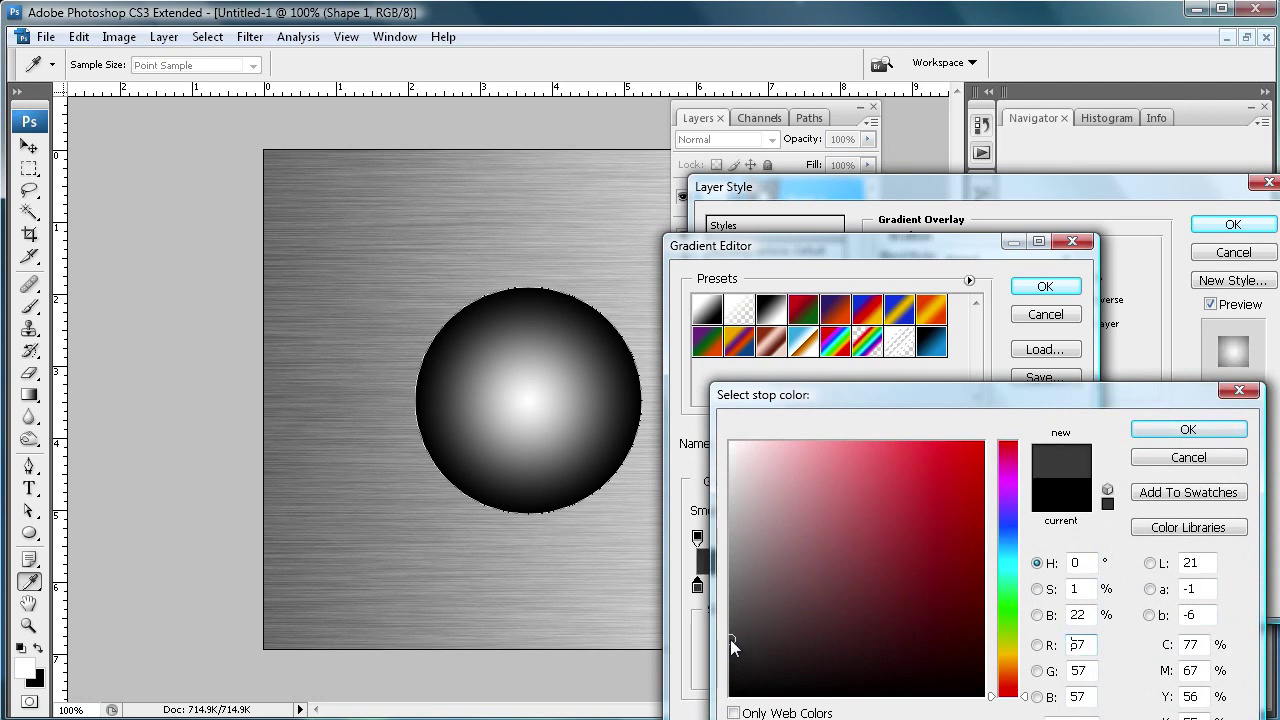
click(1185, 432)
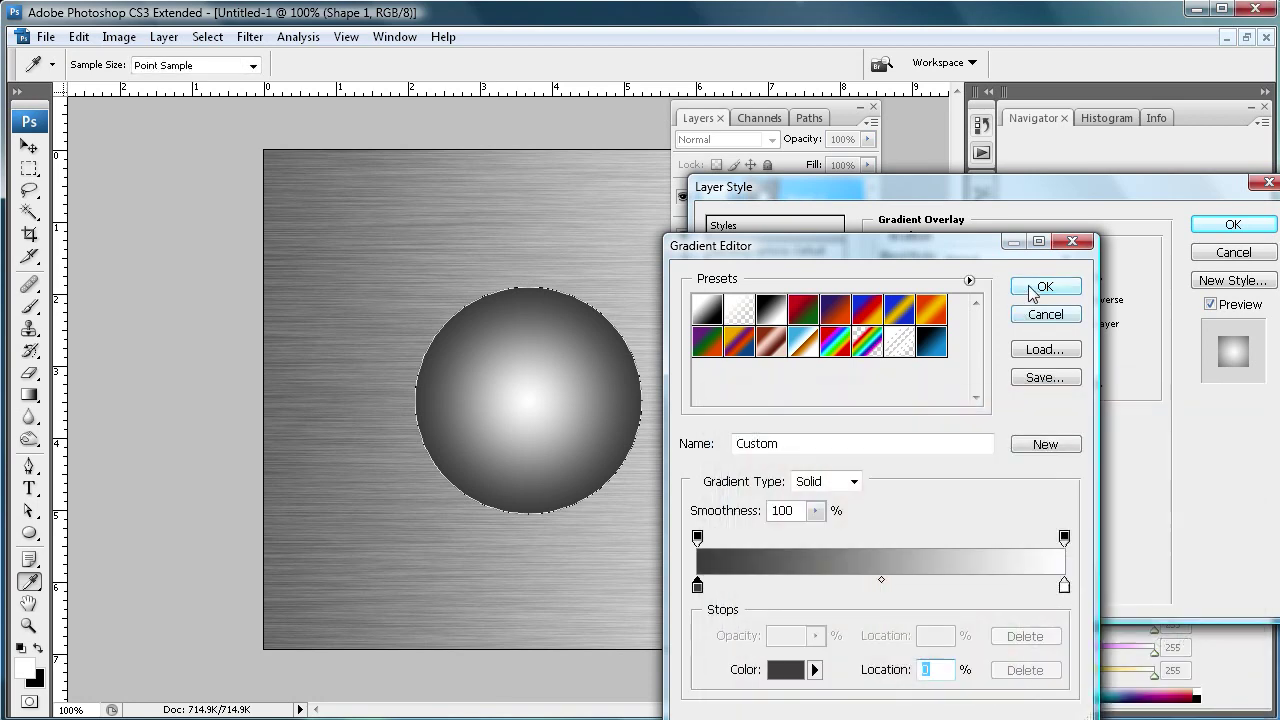
click(1043, 290)
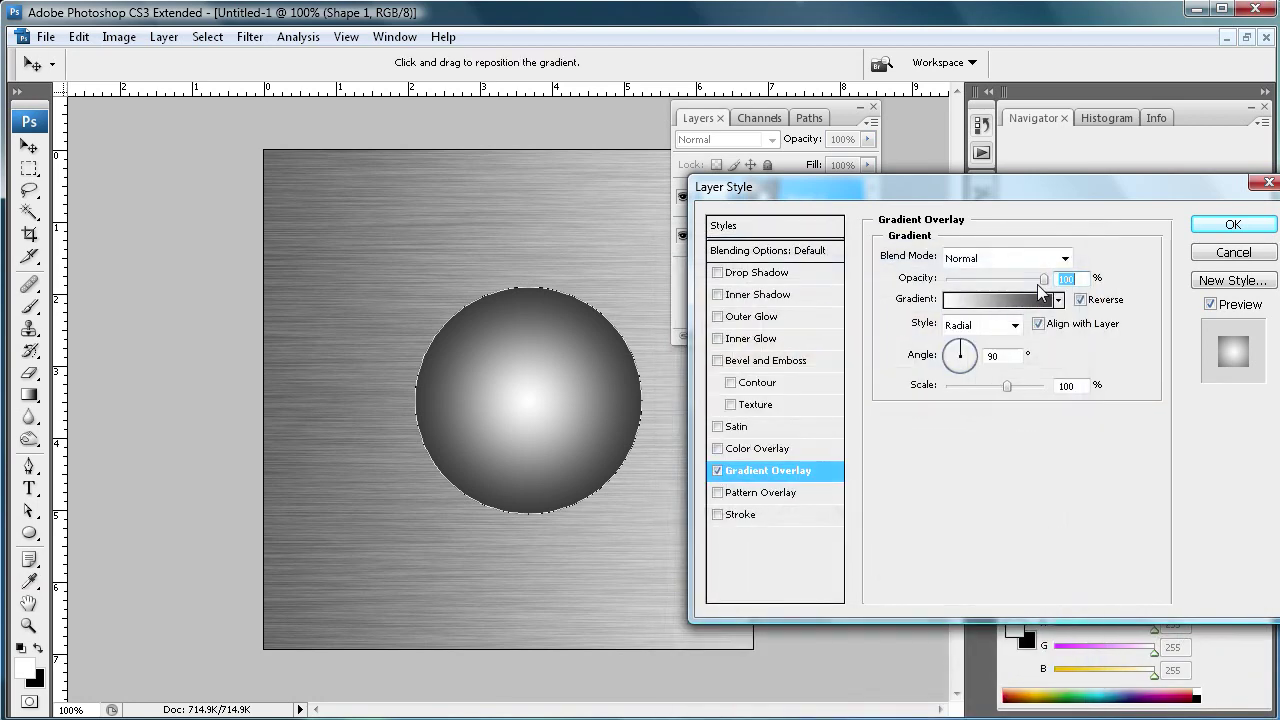
click(1233, 226)
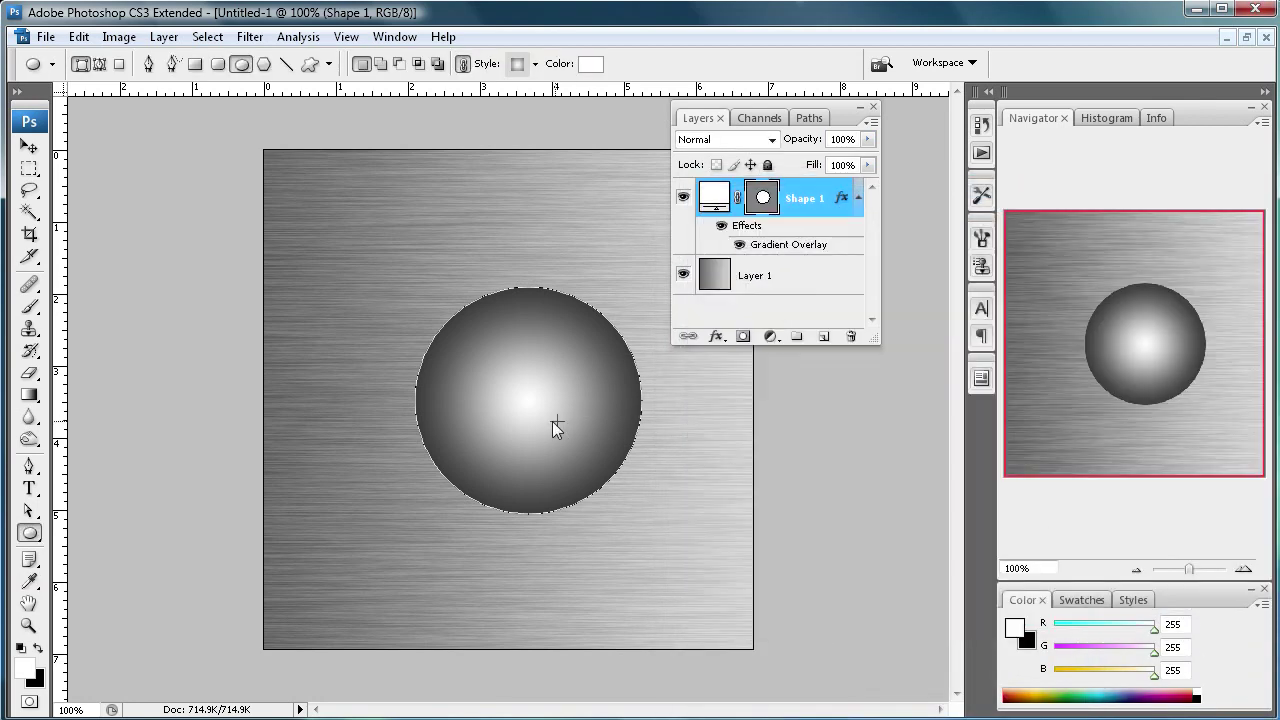
- Move the shaded circle up and to the left on the plate
click(29, 148)
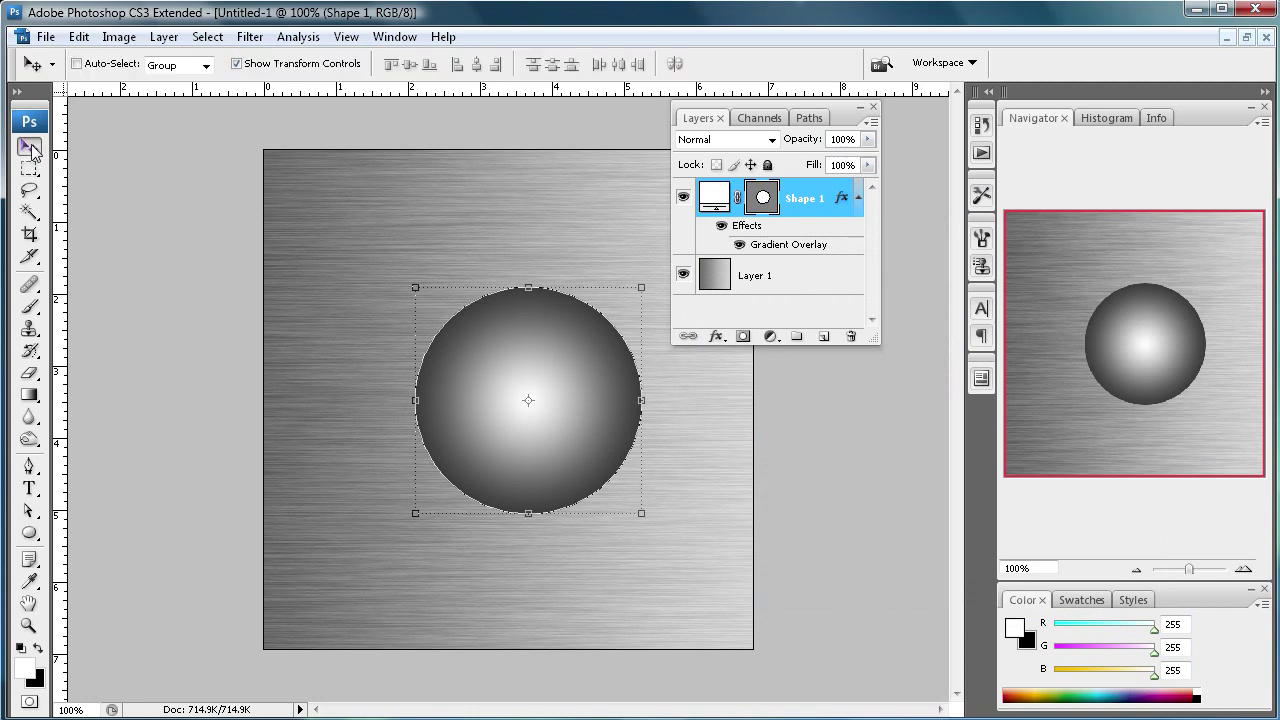
drag(393, 400, 350, 365)
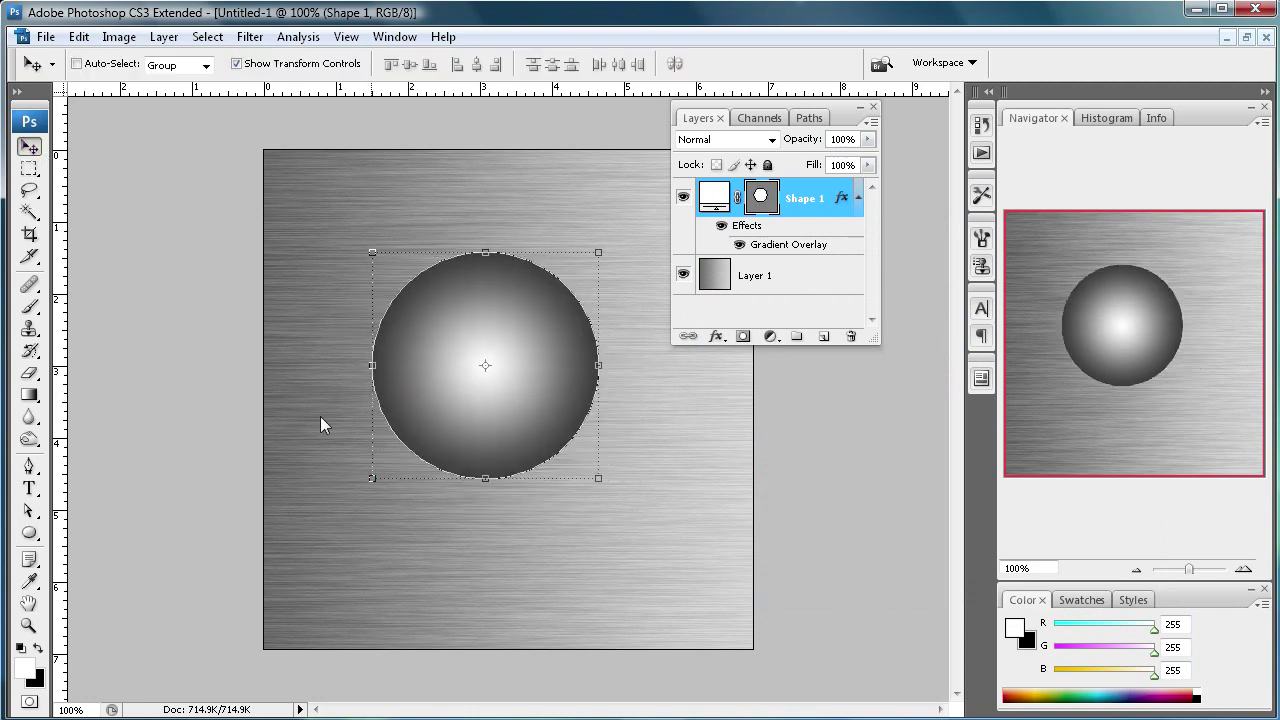
click(29, 533)
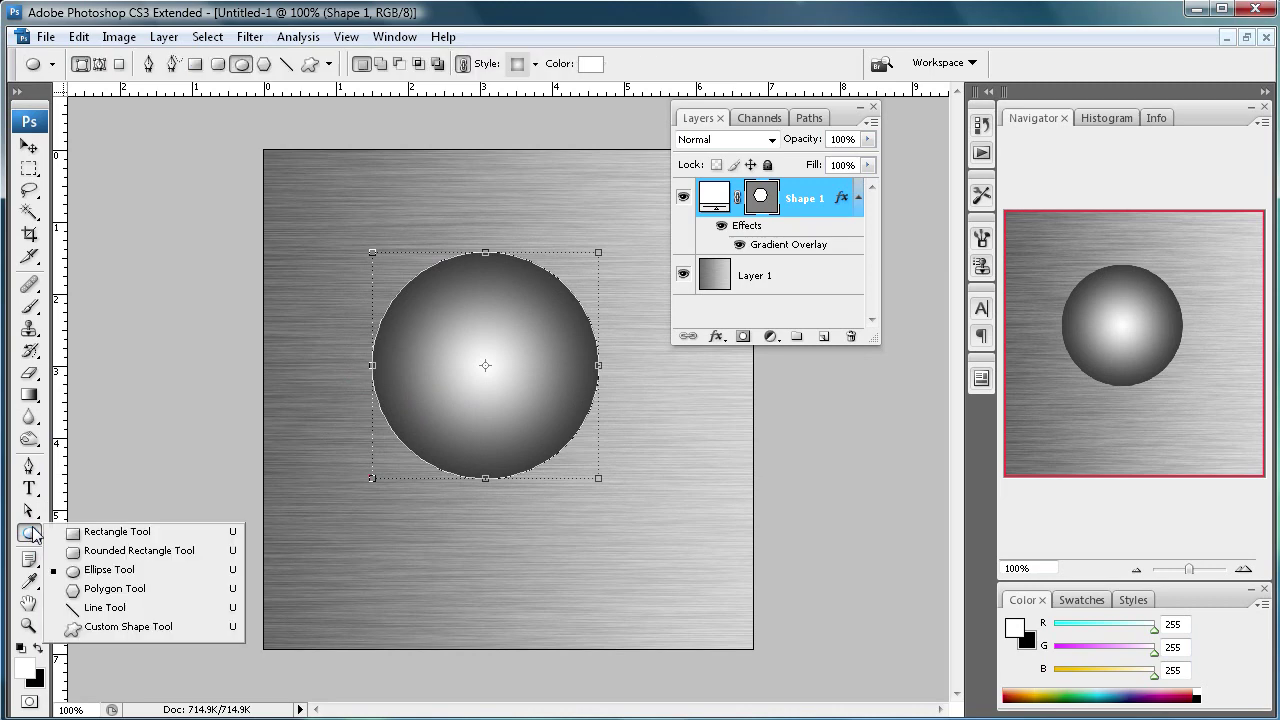
- On a new layer, draw a thin horizontal rectangle, Shape 2, below the circle
click(104, 536)
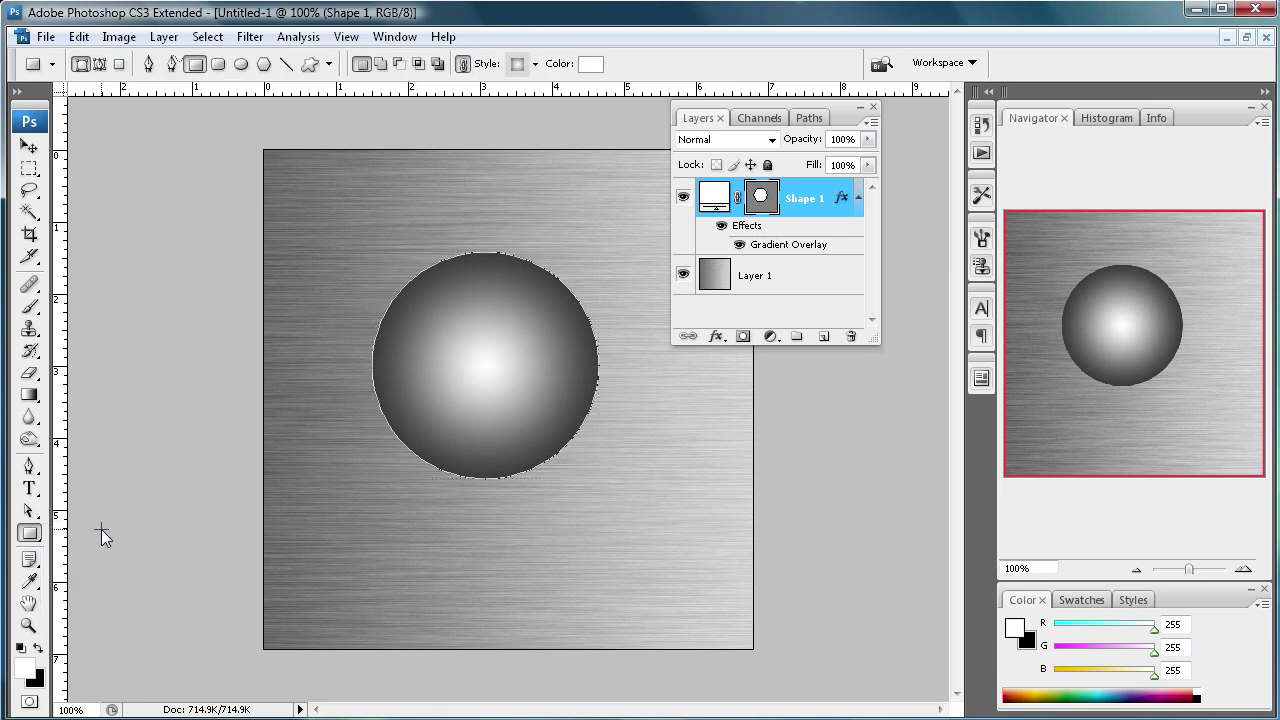
click(824, 338)
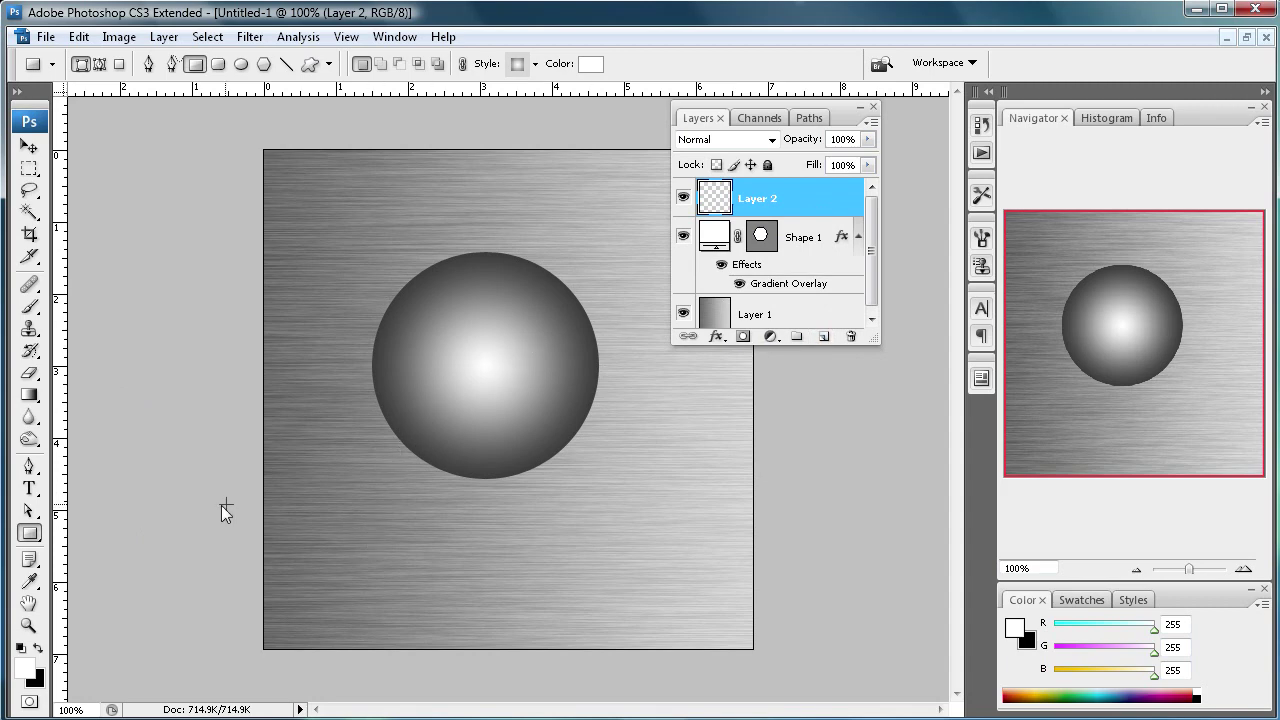
drag(345, 531, 548, 559)
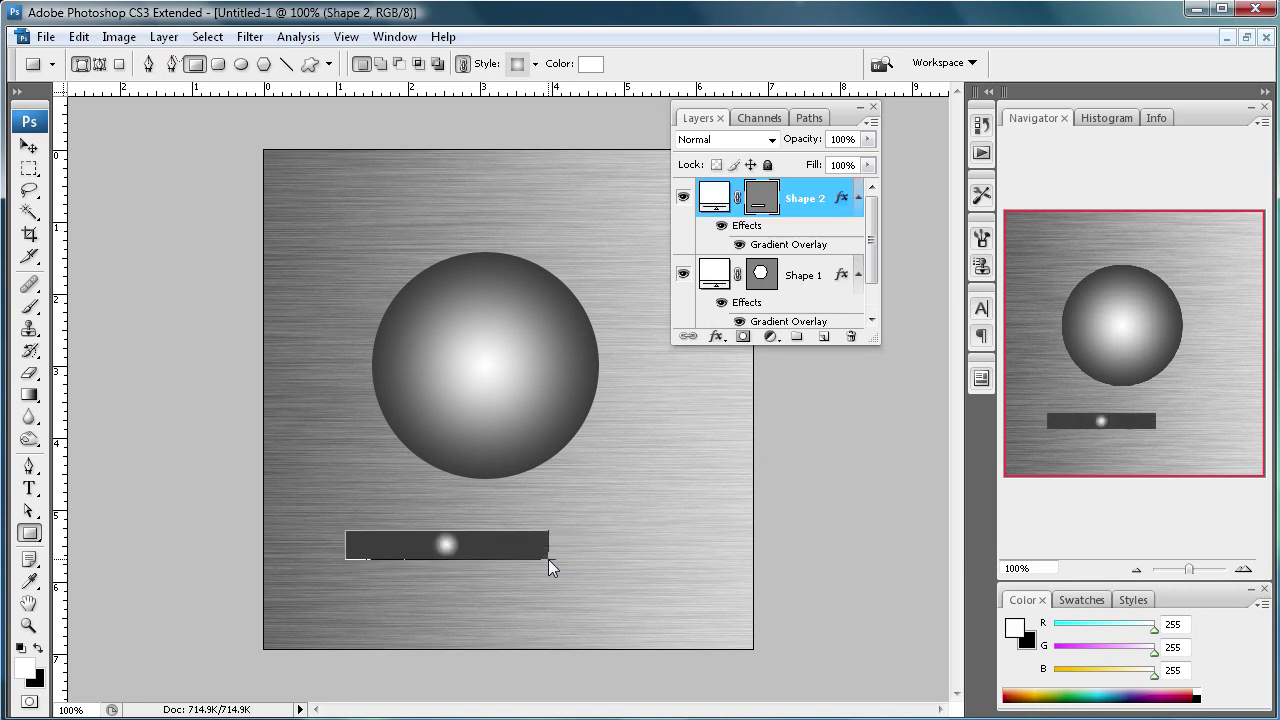
- Replace Shape 2's gradient overlay with a dark gray RGB 71,71,71 Color Overlay sampled from the sphere
click(739, 244)
click(716, 335)
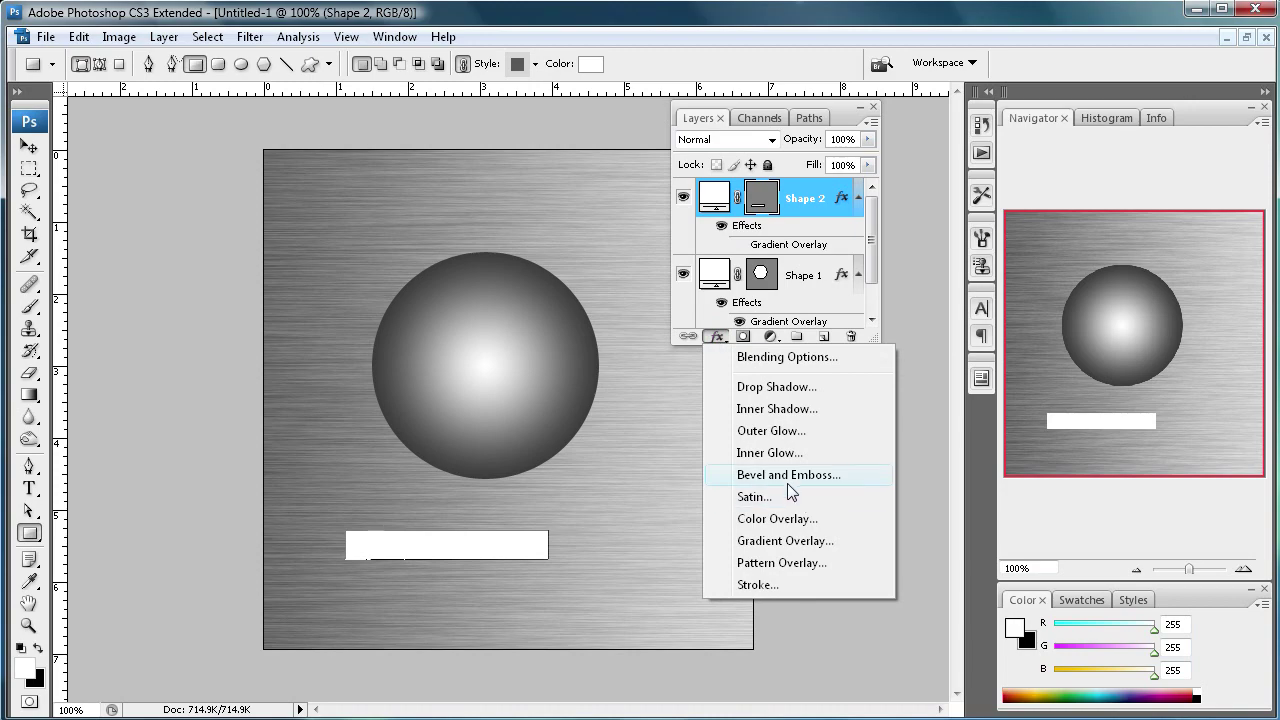
click(788, 522)
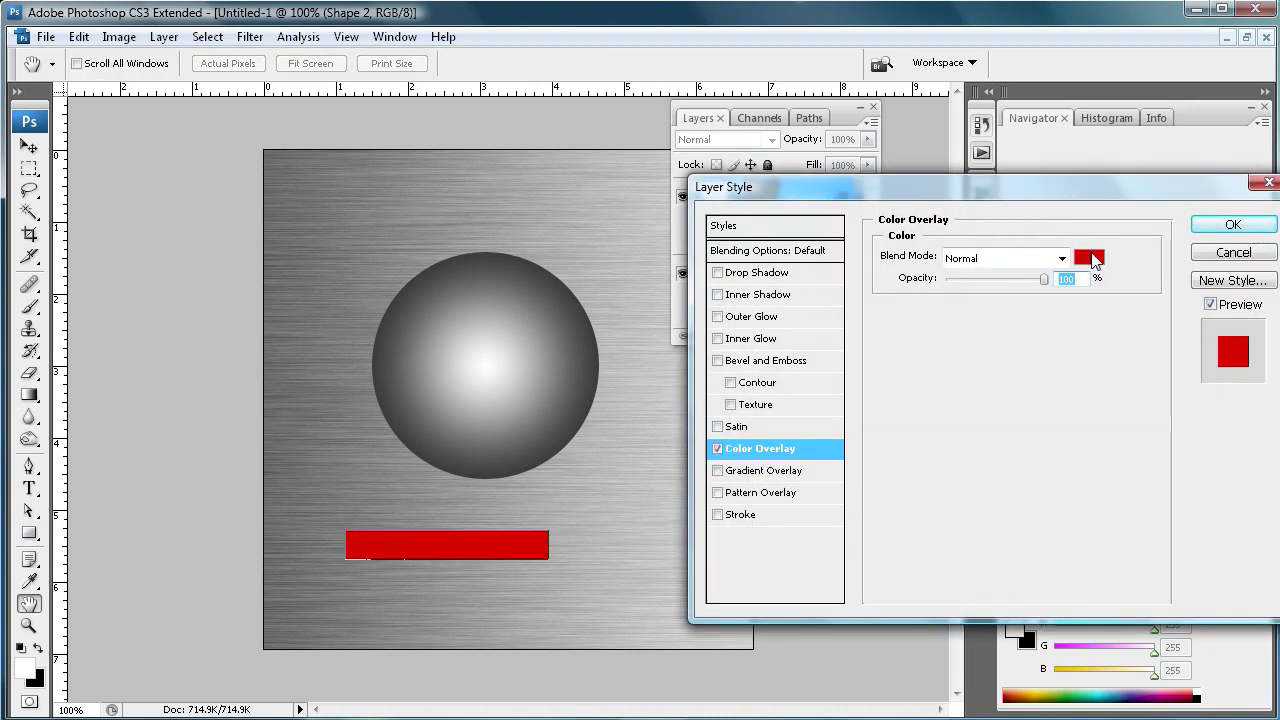
click(1089, 258)
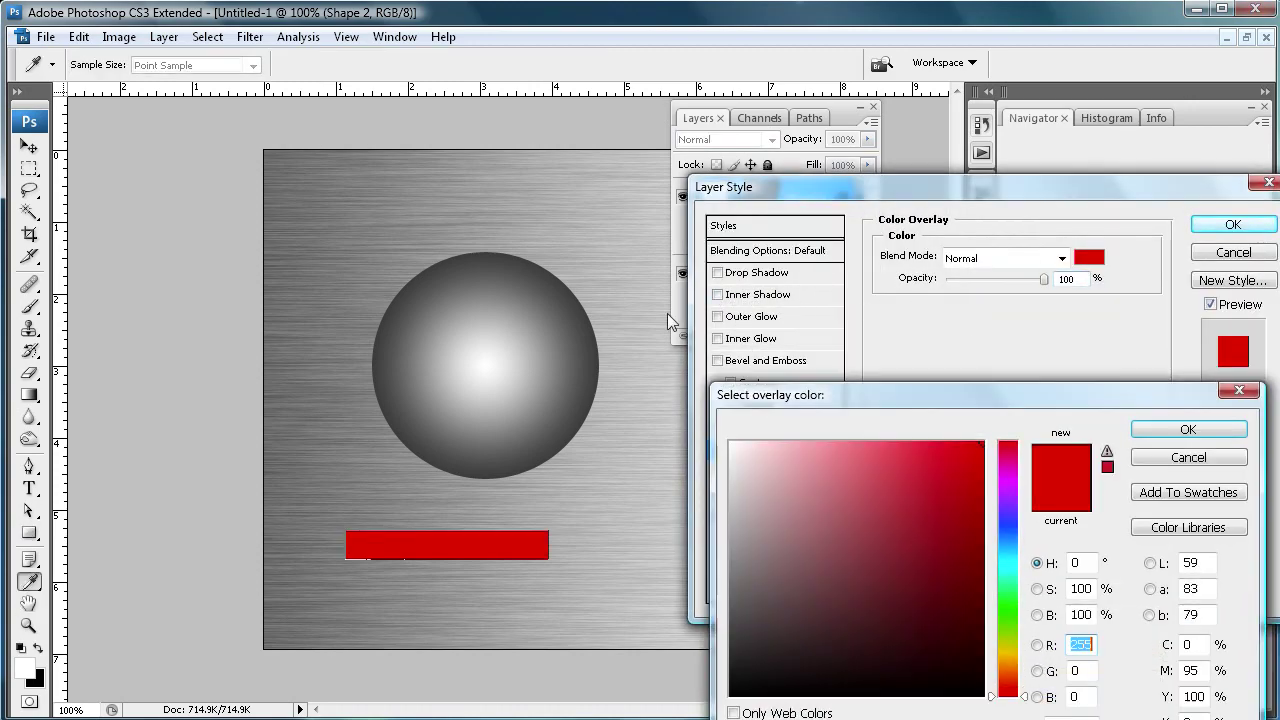
click(568, 304)
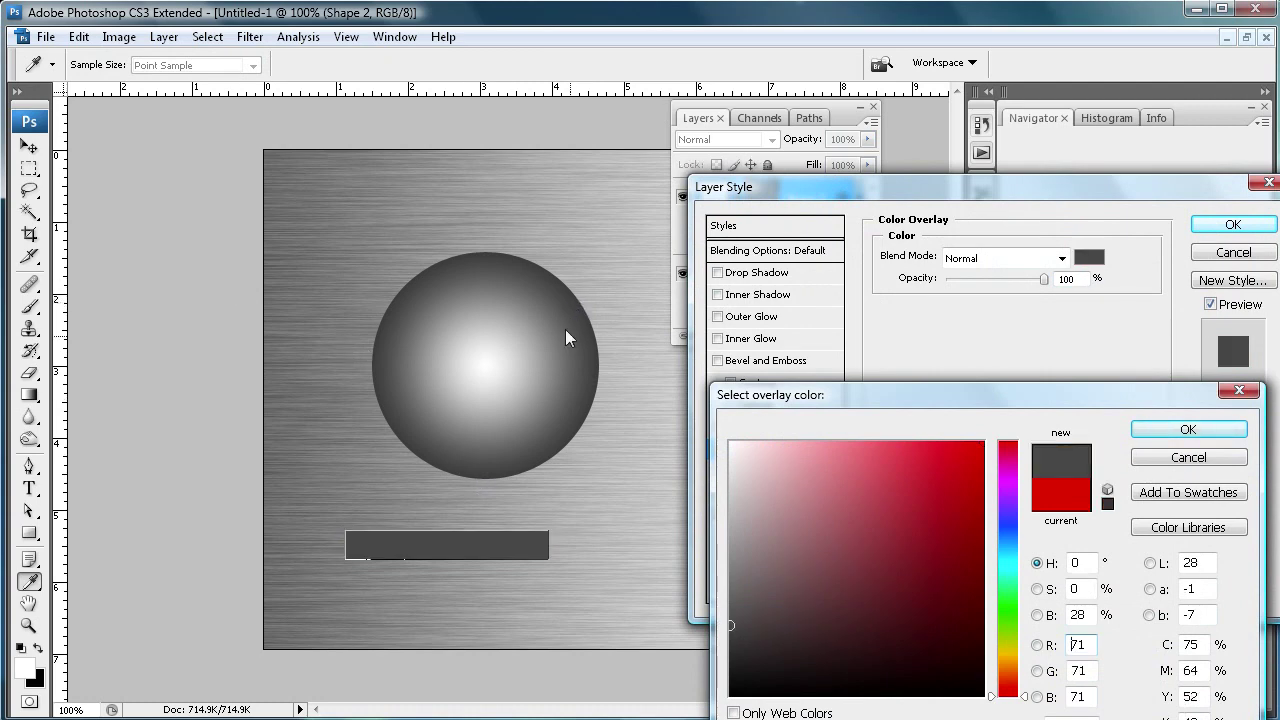
click(1190, 430)
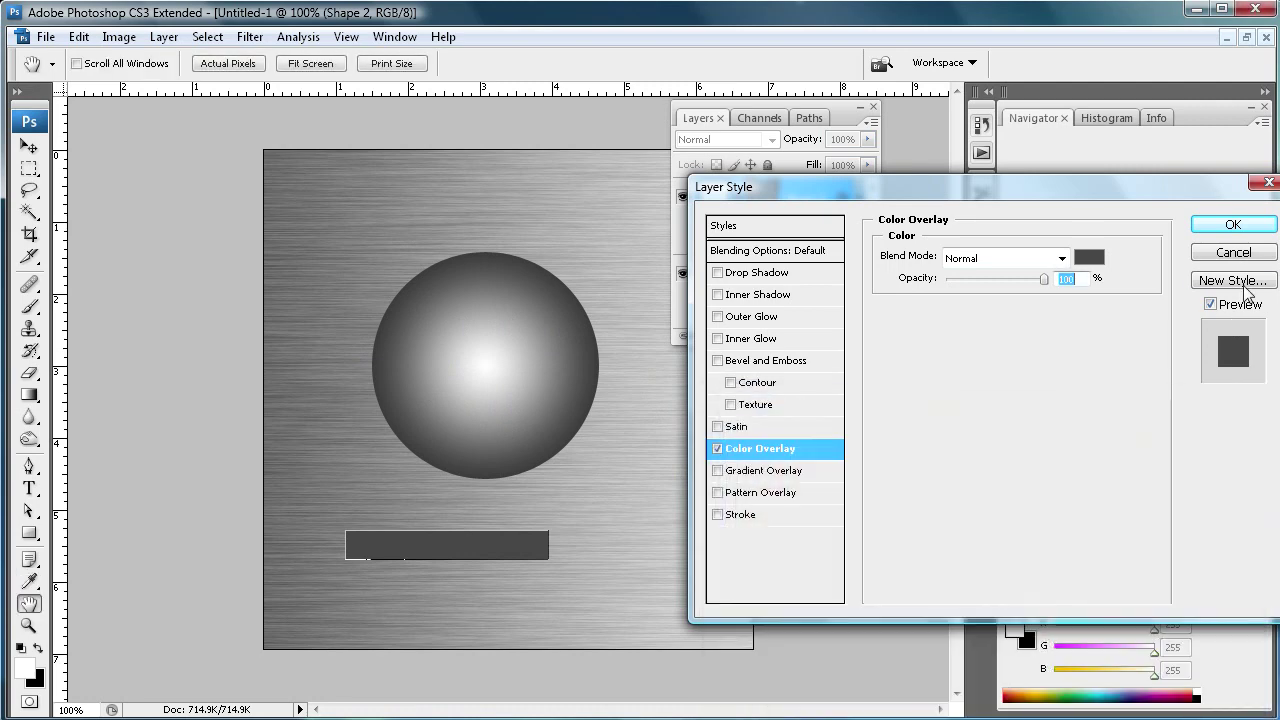
click(1233, 224)
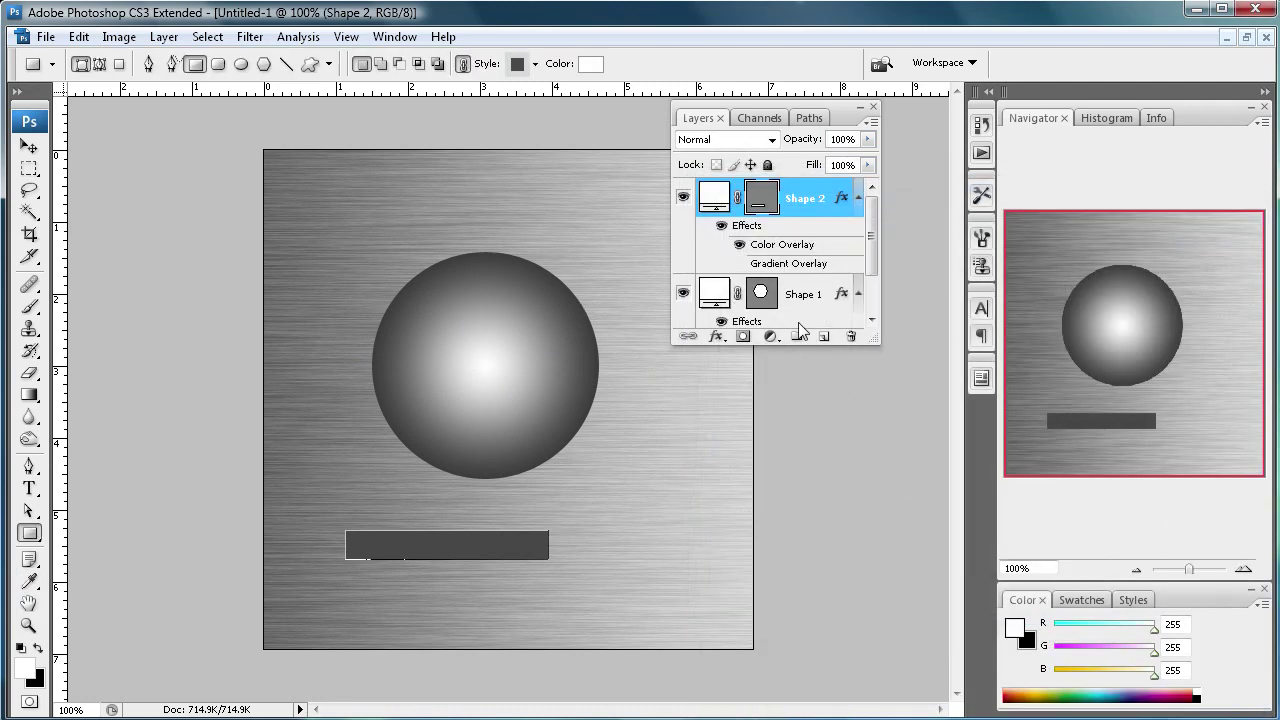
click(717, 337)
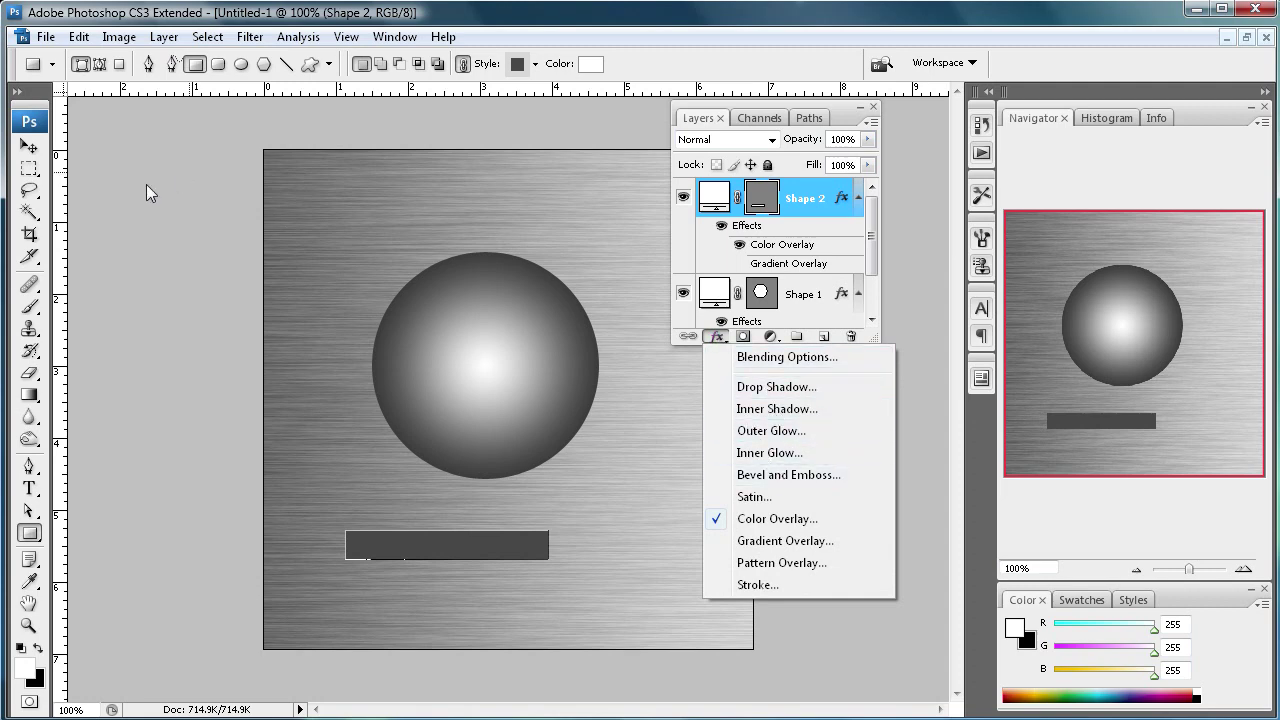
- Move the charcoal bar onto the sphere's centre and widen it to 108.4% as a slot
click(29, 146)
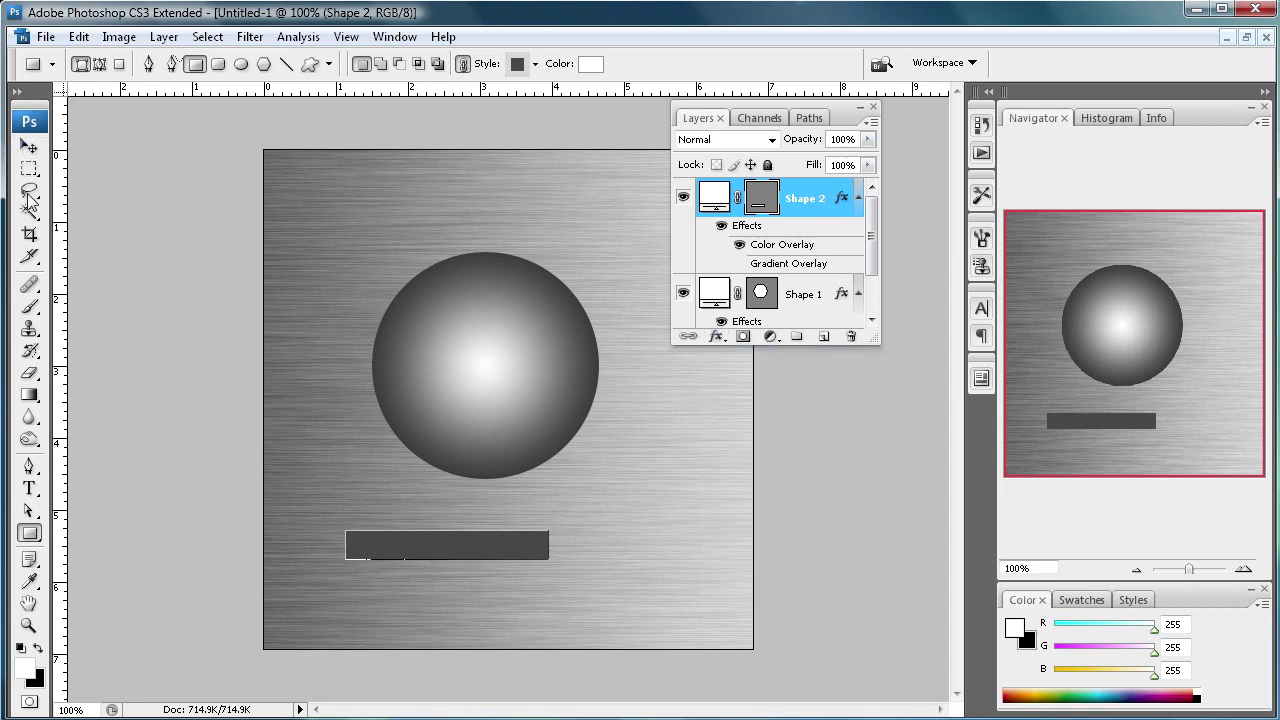
click(29, 146)
drag(386, 549, 414, 364)
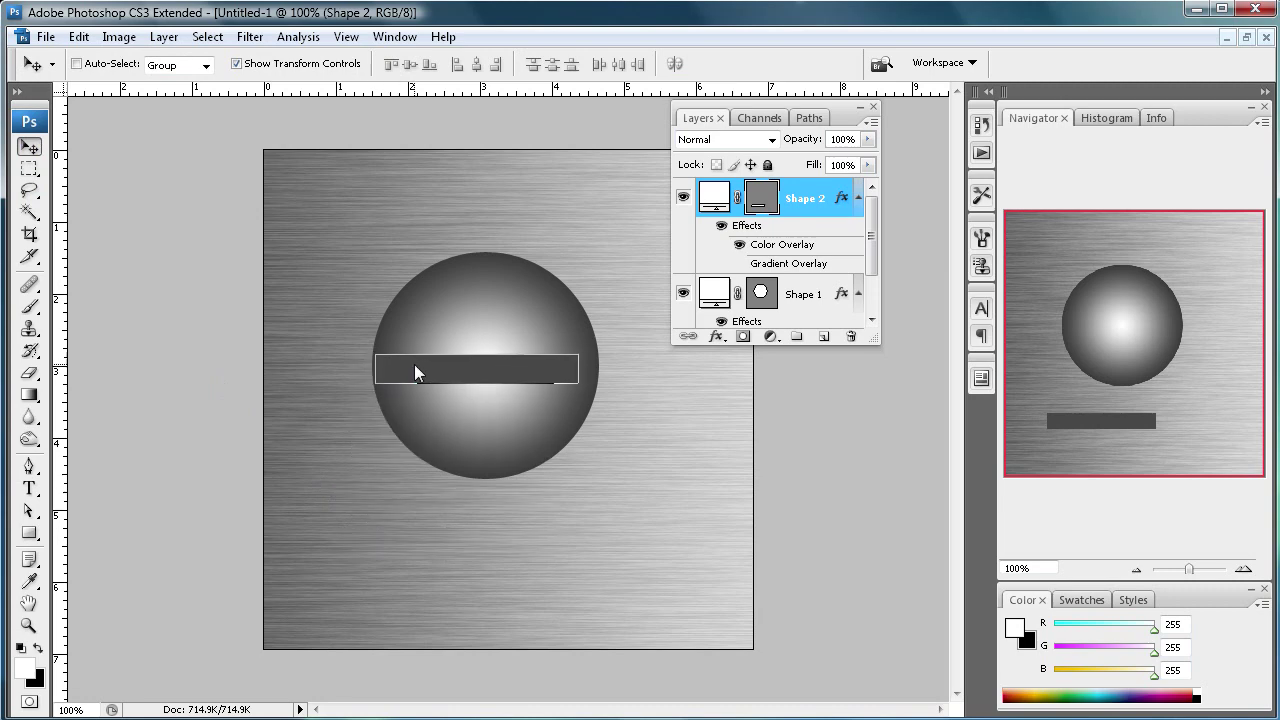
drag(578, 370, 596, 370)
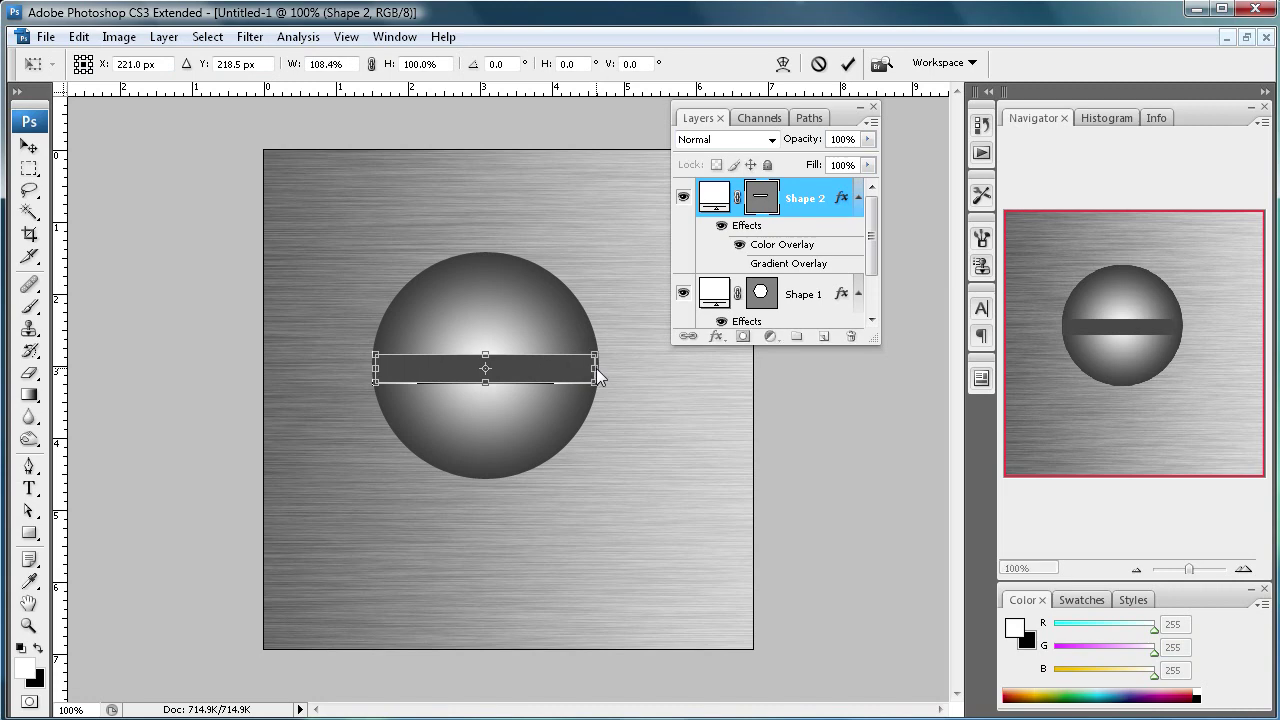
click(29, 146)
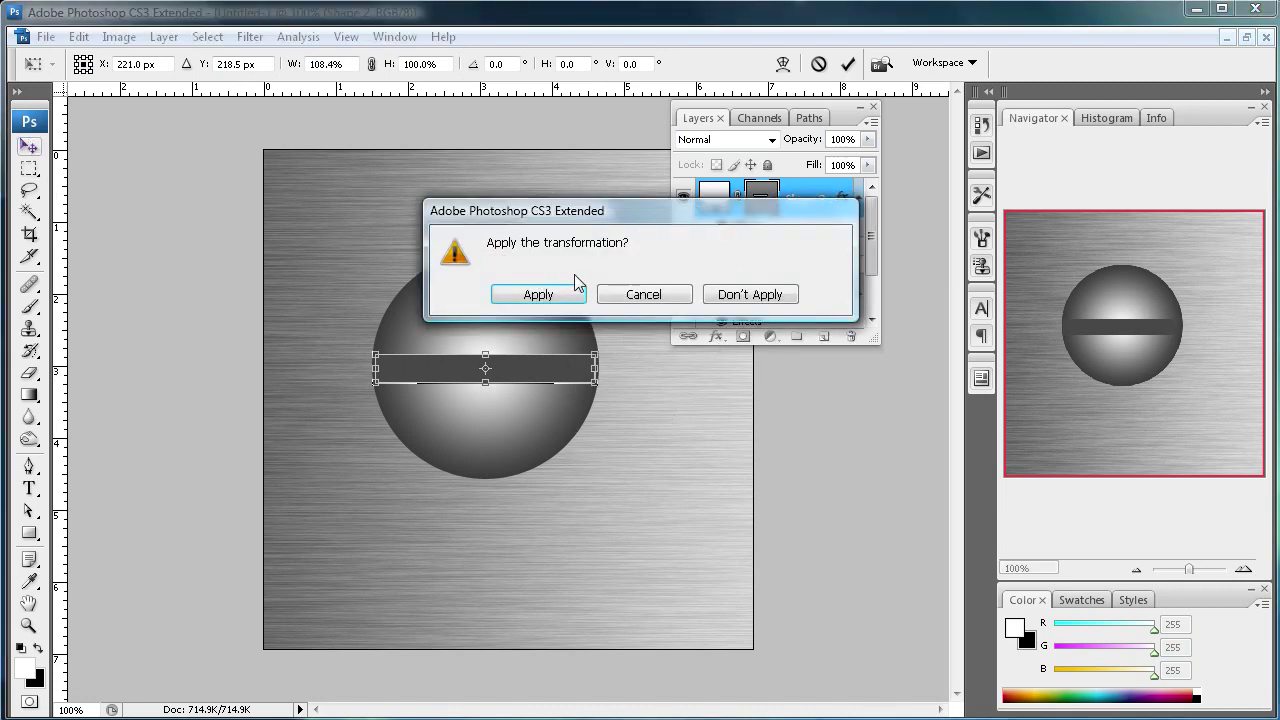
click(564, 292)
- Add an Inner Shadow (Multiply, 75% opacity, distance 5, size 5) to the slot bar
click(715, 338)
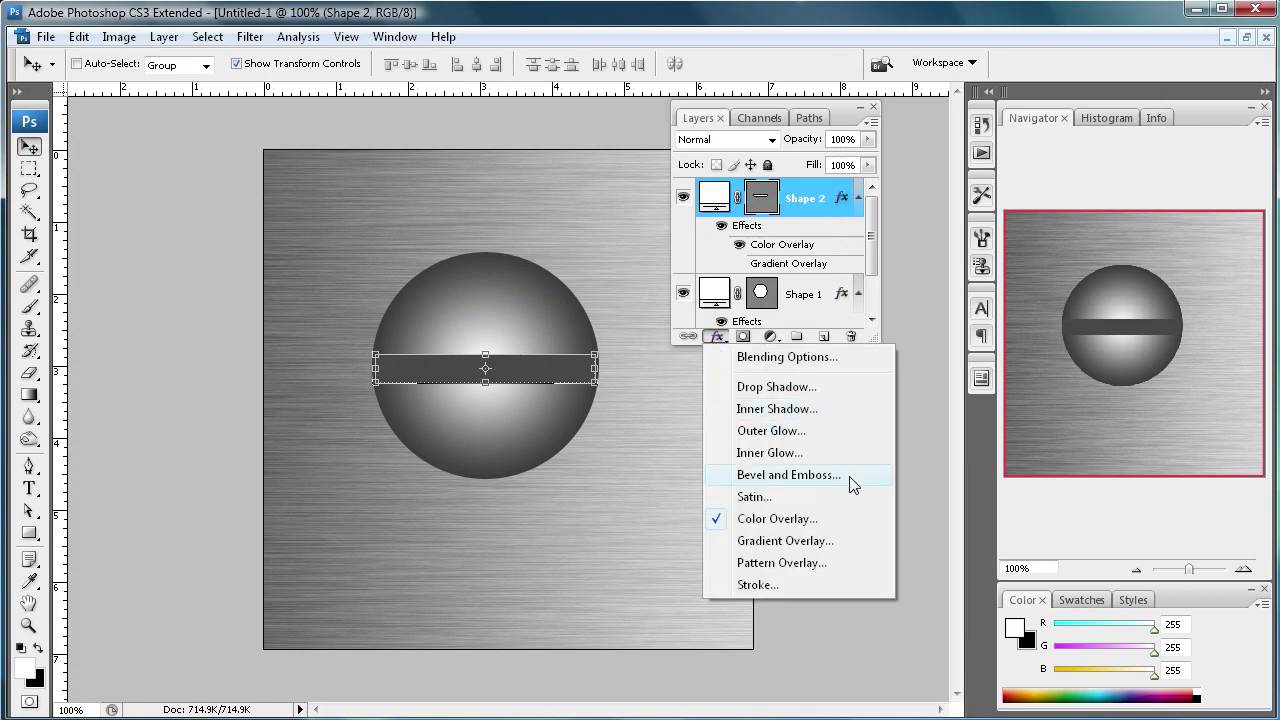
click(779, 409)
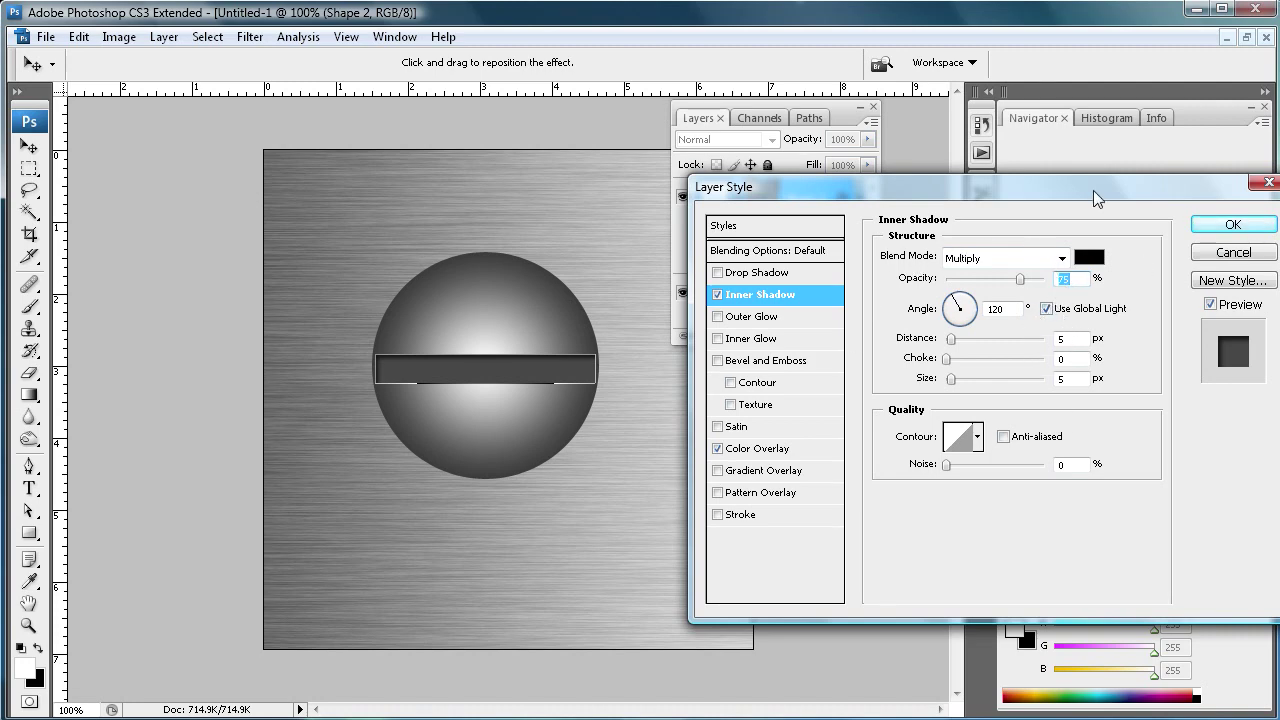
drag(1094, 196, 1078, 196)
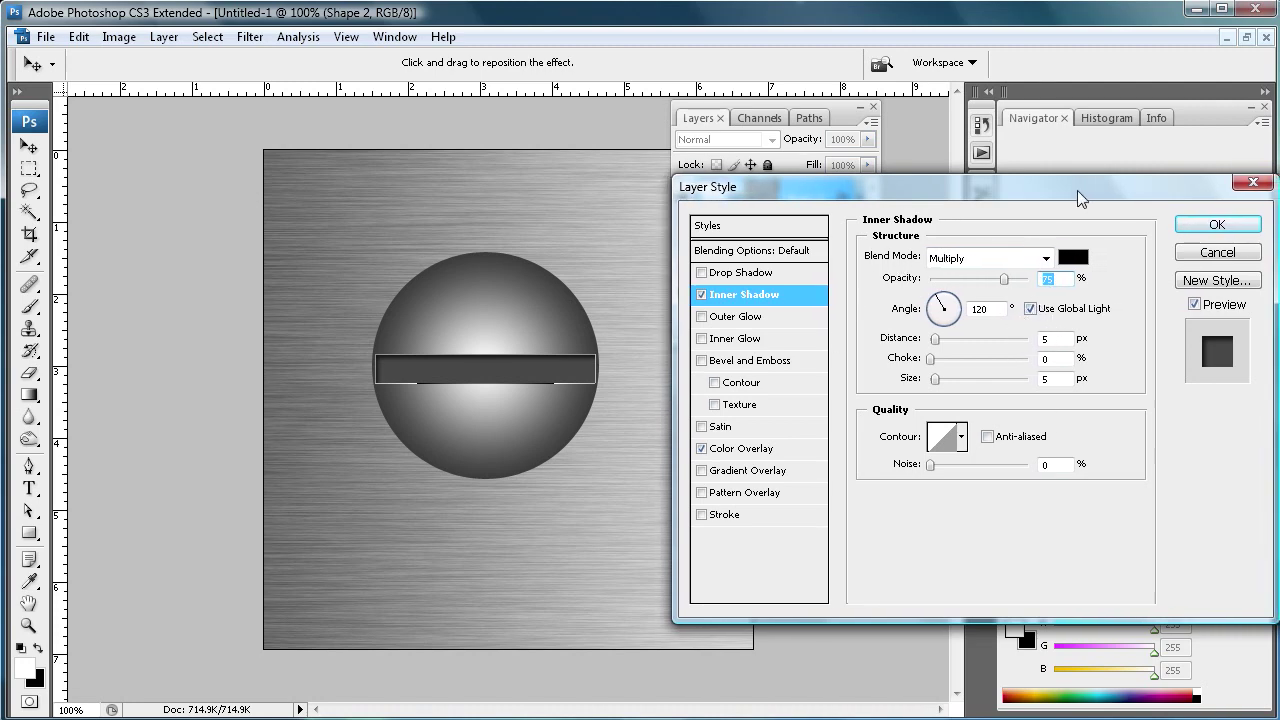
click(1213, 226)
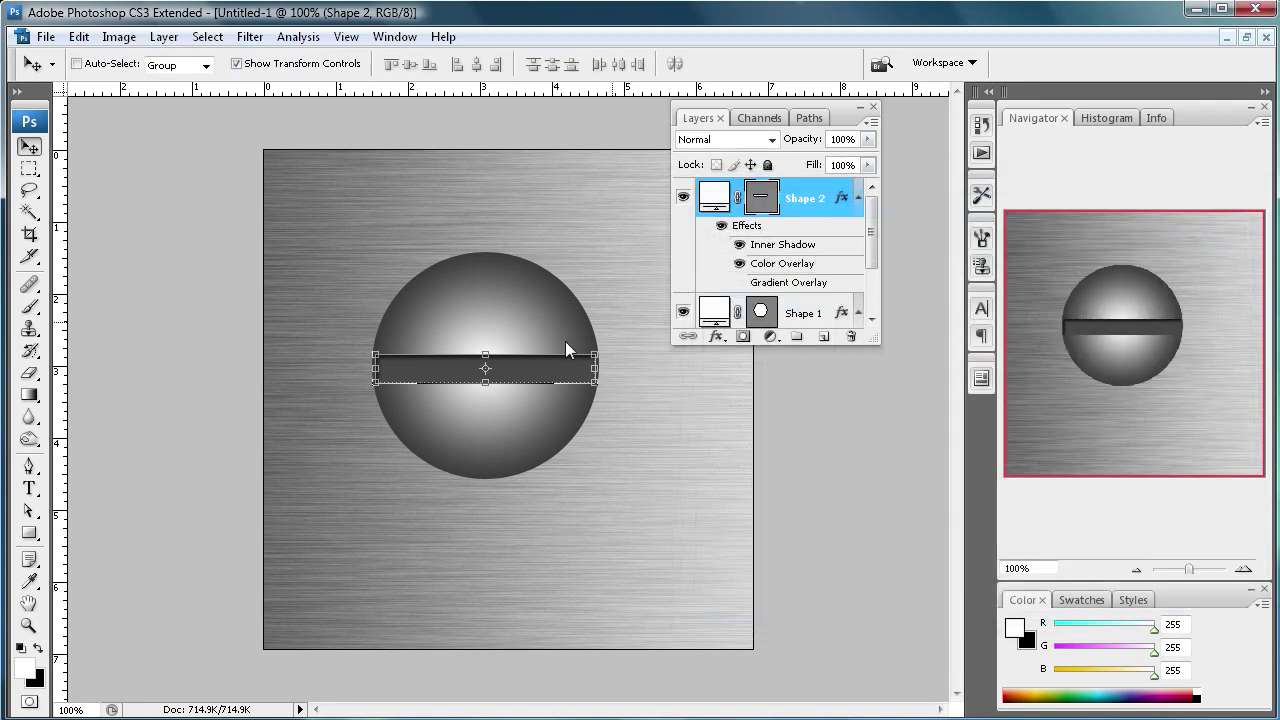
click(30, 168)
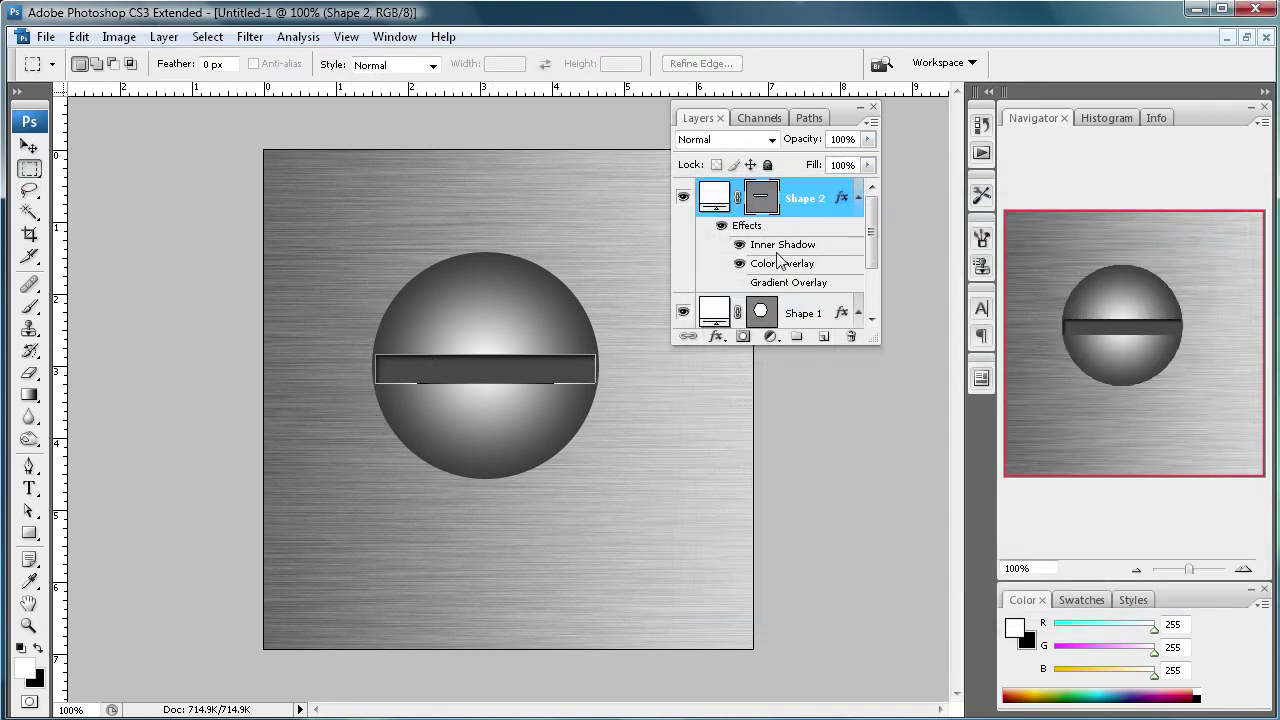
- Hide the path and stretch the slot bar to 100.9% width so it meets the screw head's edges
click(761, 197)
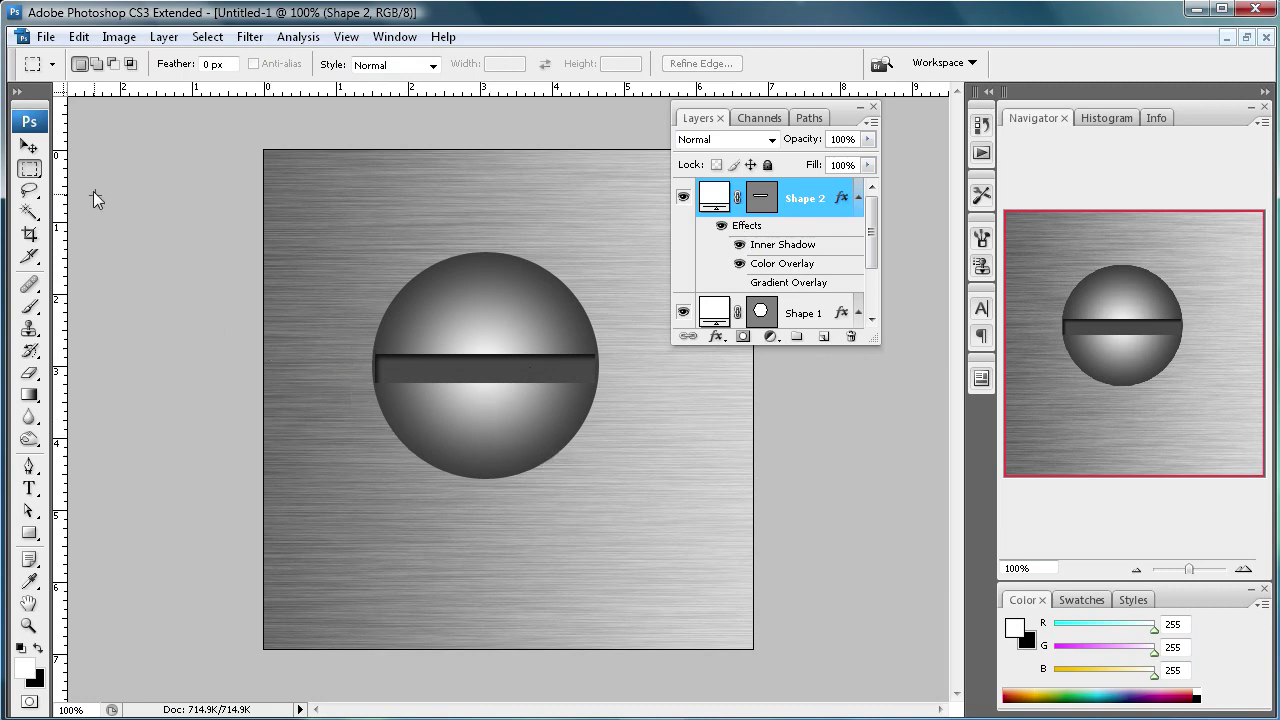
click(29, 146)
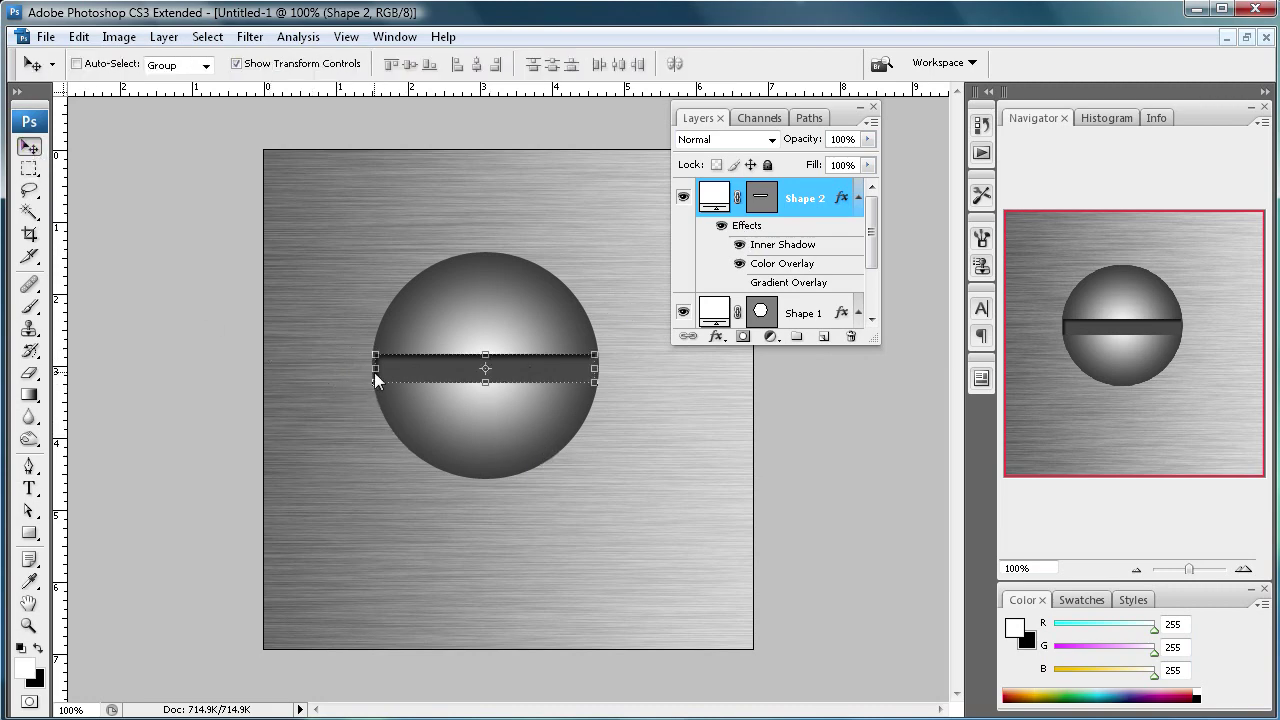
drag(374, 372, 373, 369)
click(29, 146)
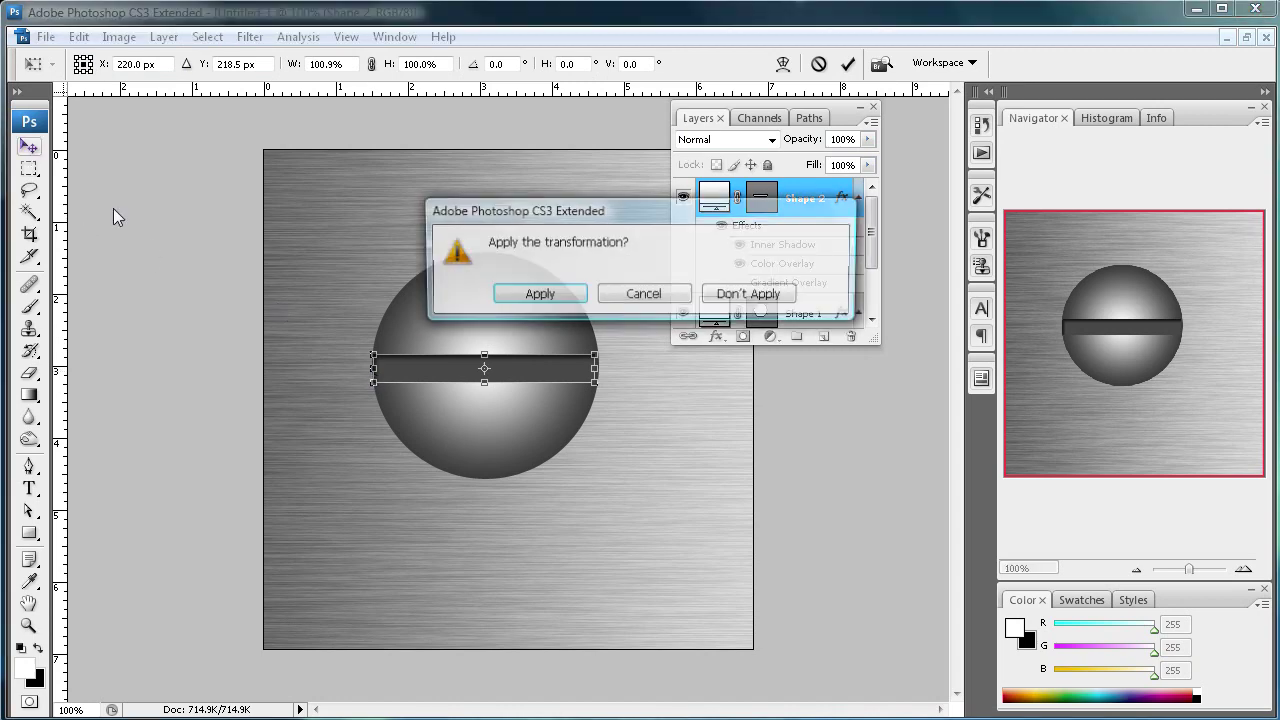
click(558, 294)
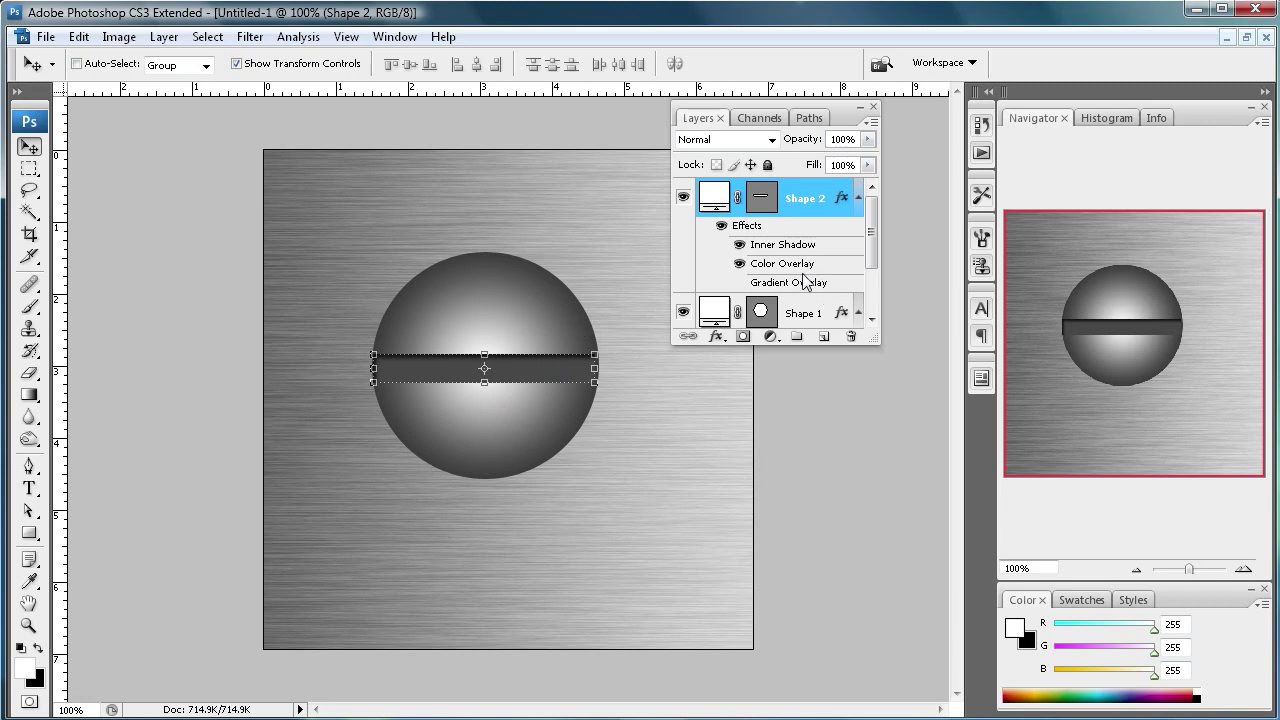
drag(875, 338, 914, 512)
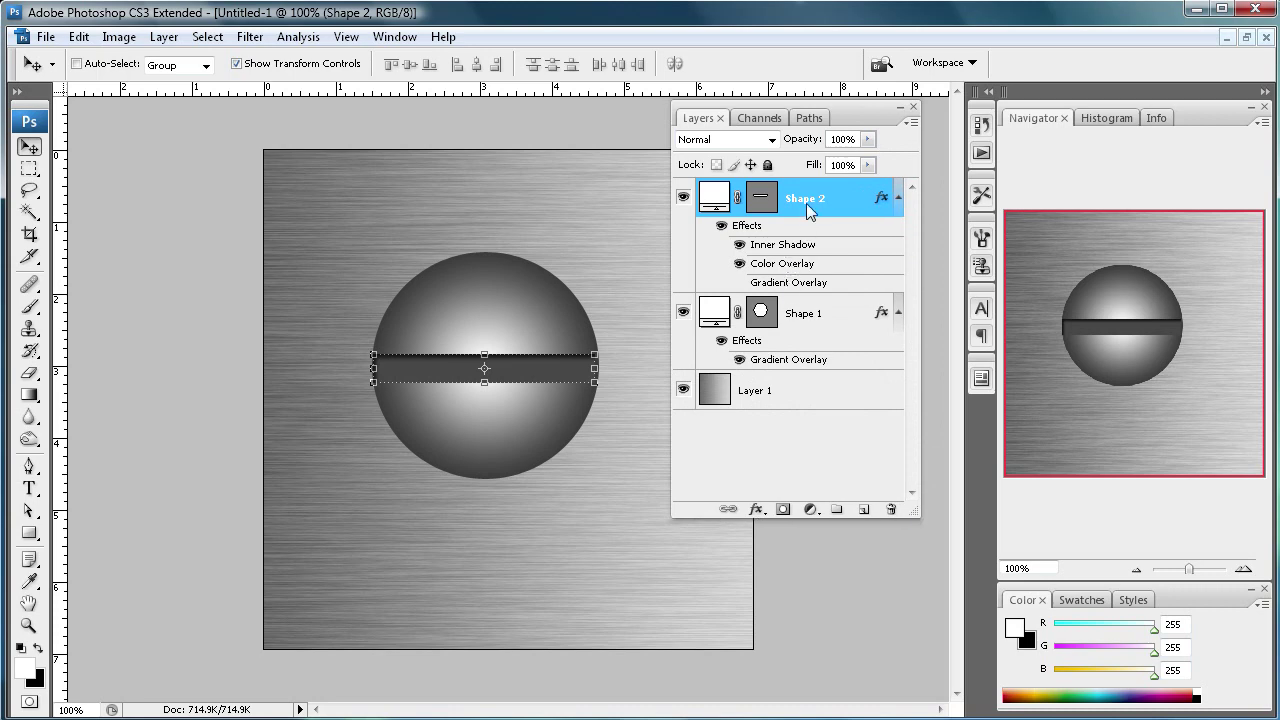
- Merge Shape 1 and Shape 2, the screw head and slot, into a single layer
shift+click(820, 316)
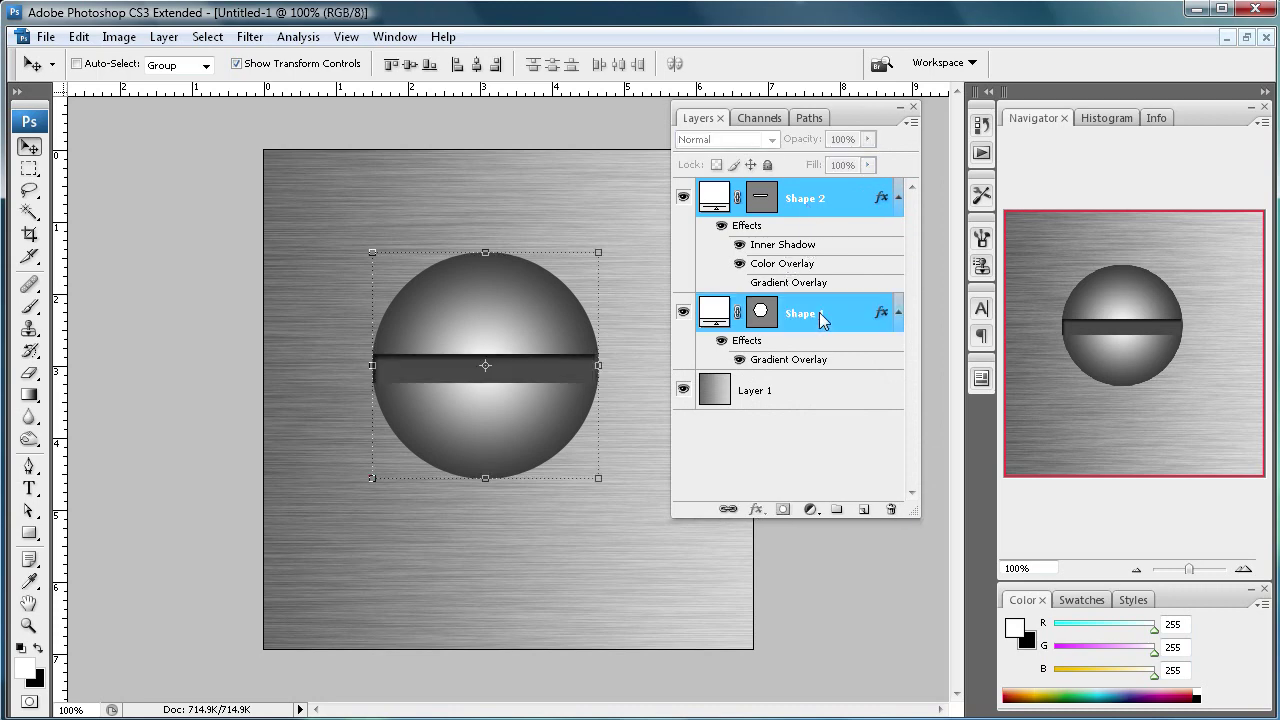
right_click(820, 316)
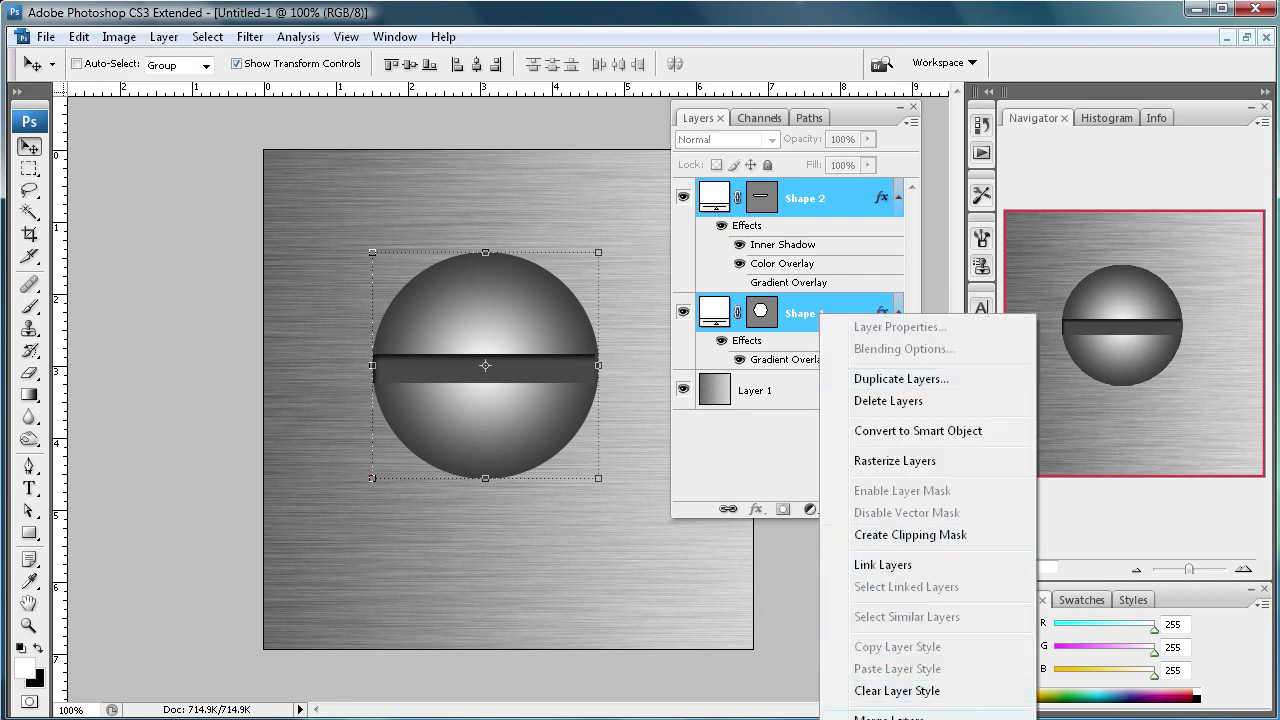
click(886, 716)
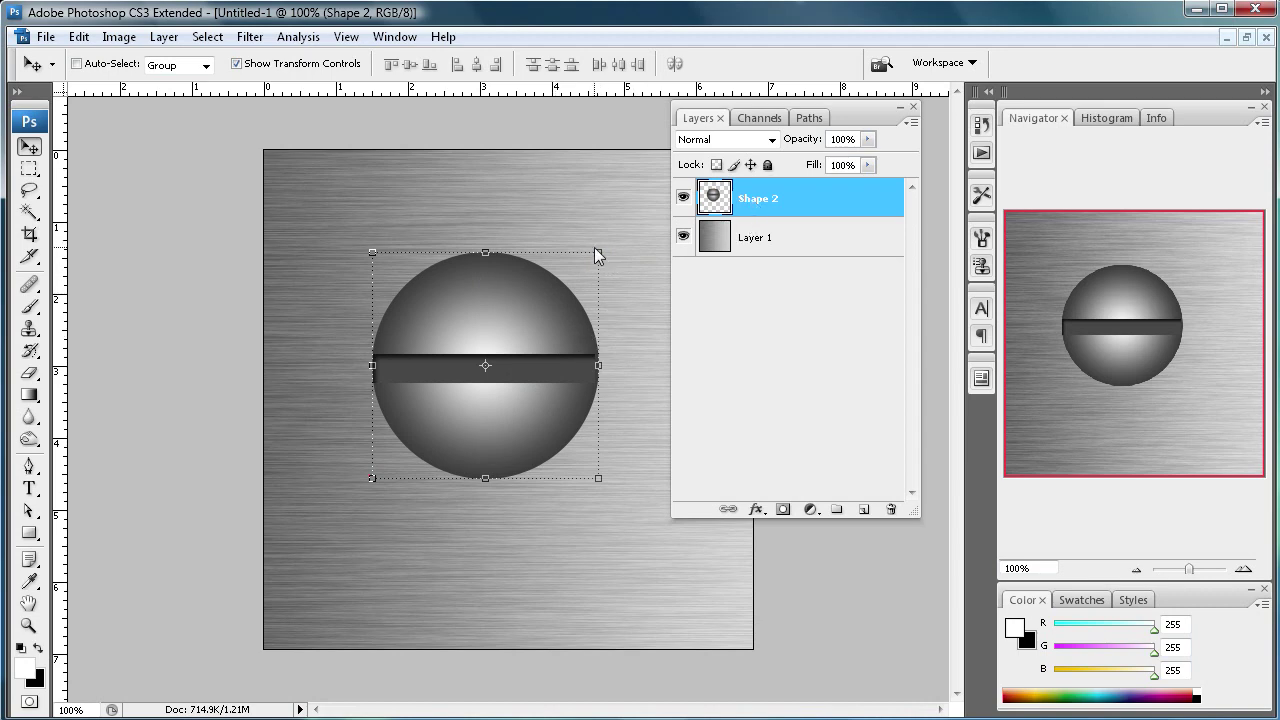
- Scale the merged screw down to 13% and apply the transform
drag(599, 252, 429, 473)
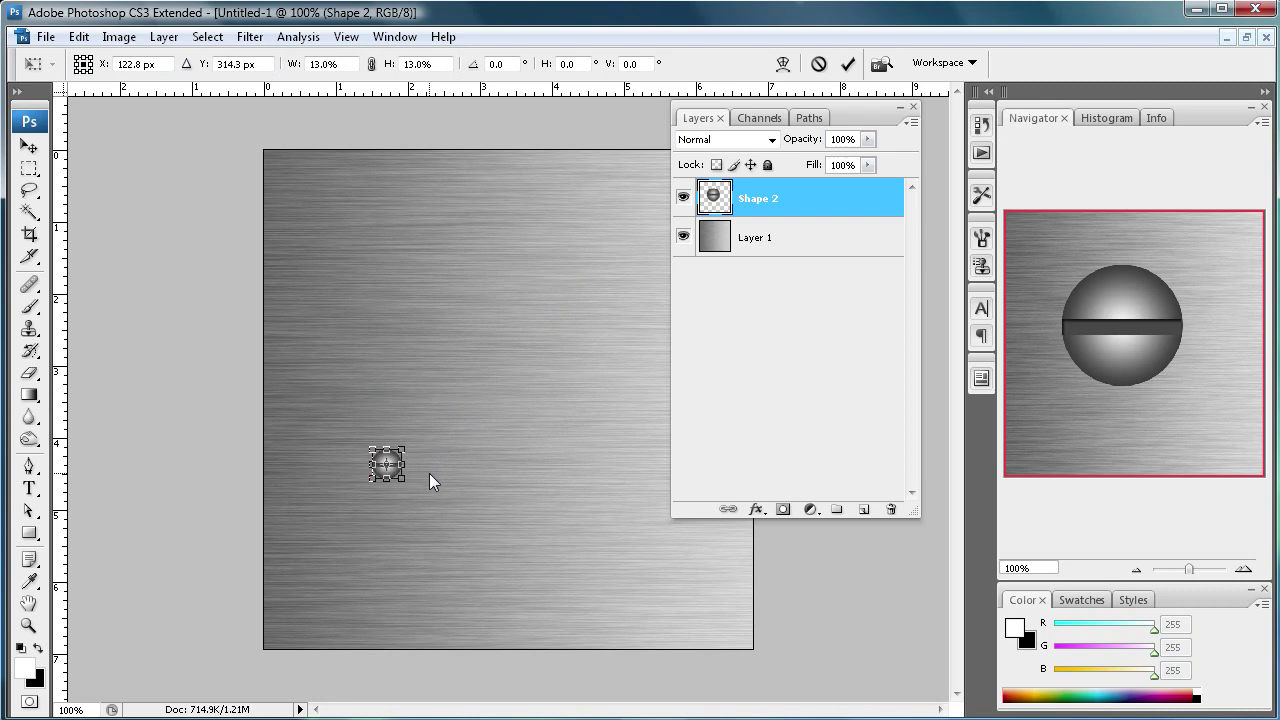
click(28, 145)
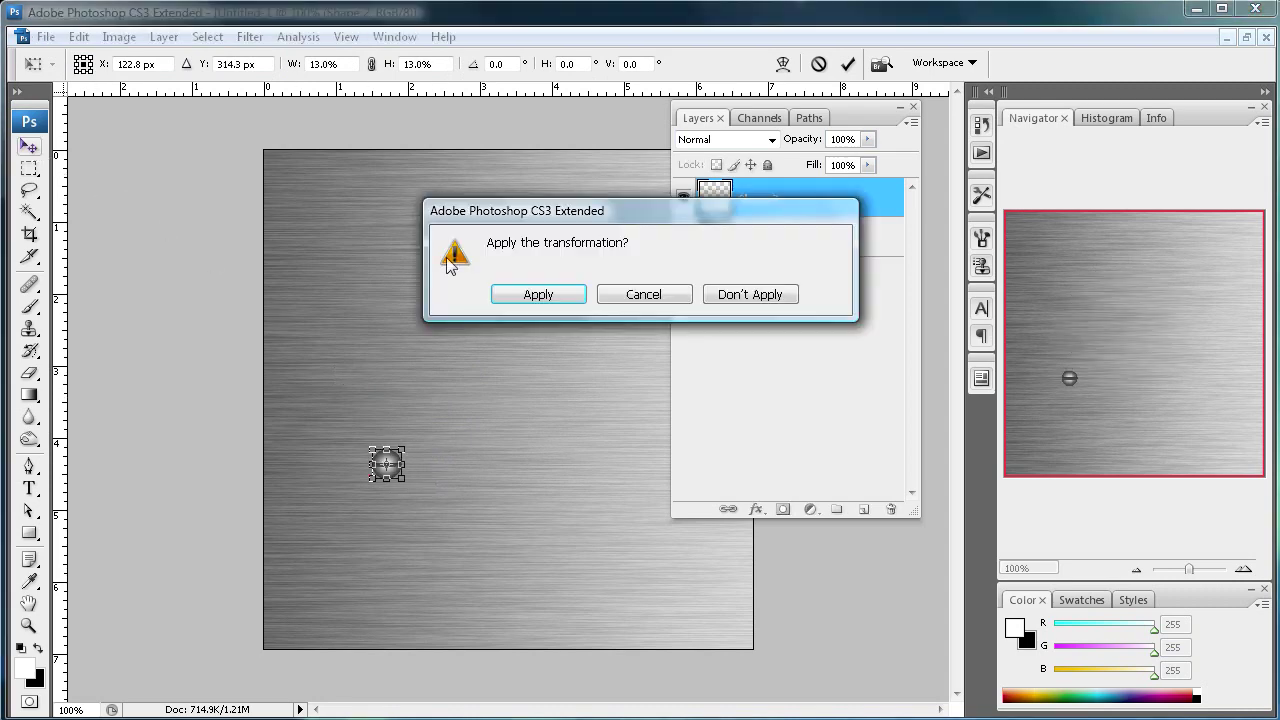
click(537, 296)
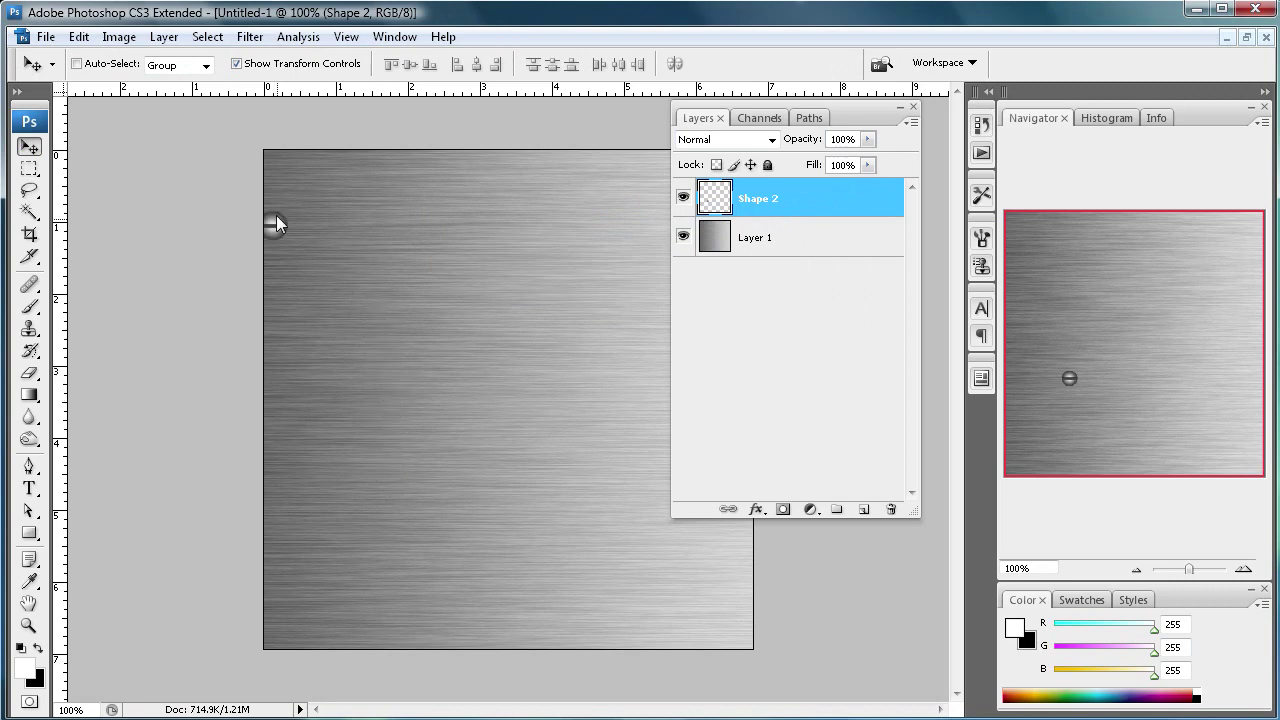
- Move the small screw to the plate's top-left corner and duplicate its layer
drag(308, 177, 294, 170)
drag(844, 106, 871, 116)
drag(840, 229, 891, 517)
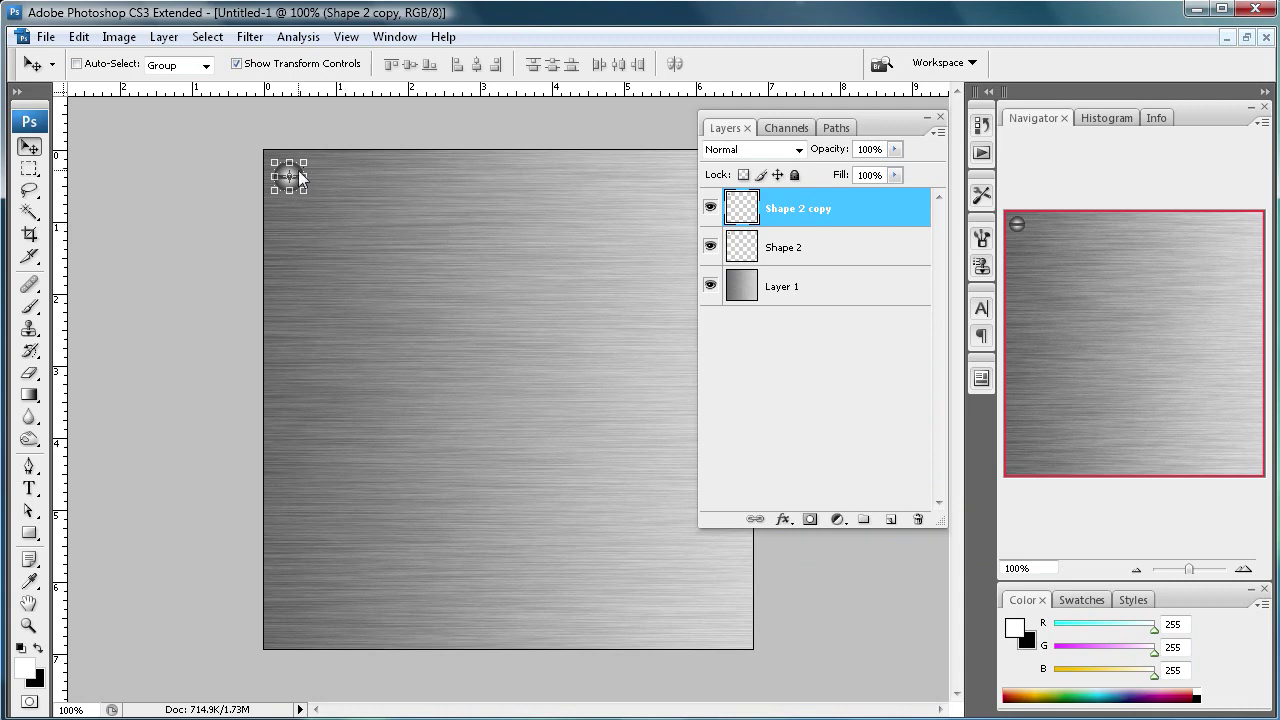
- Position the duplicate, Shape 2 copy, in the plate's top-right corner
drag(881, 119, 855, 256)
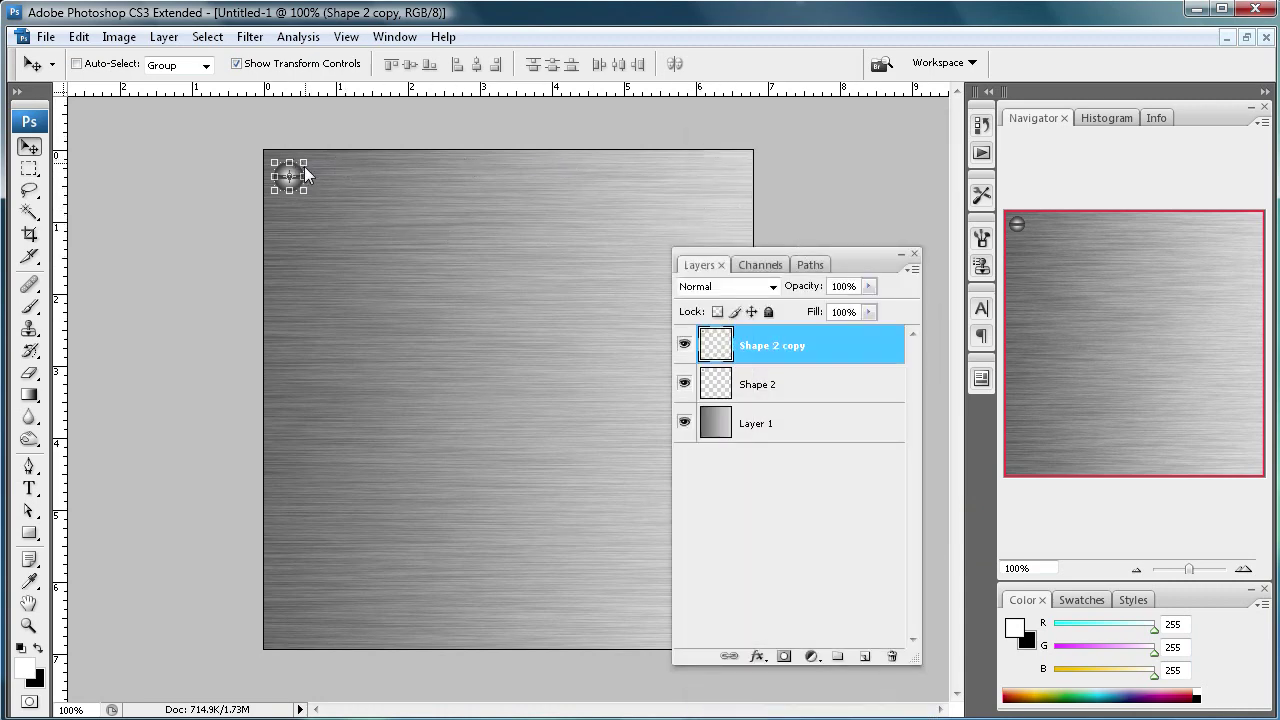
drag(346, 173, 651, 155)
drag(737, 165, 736, 165)
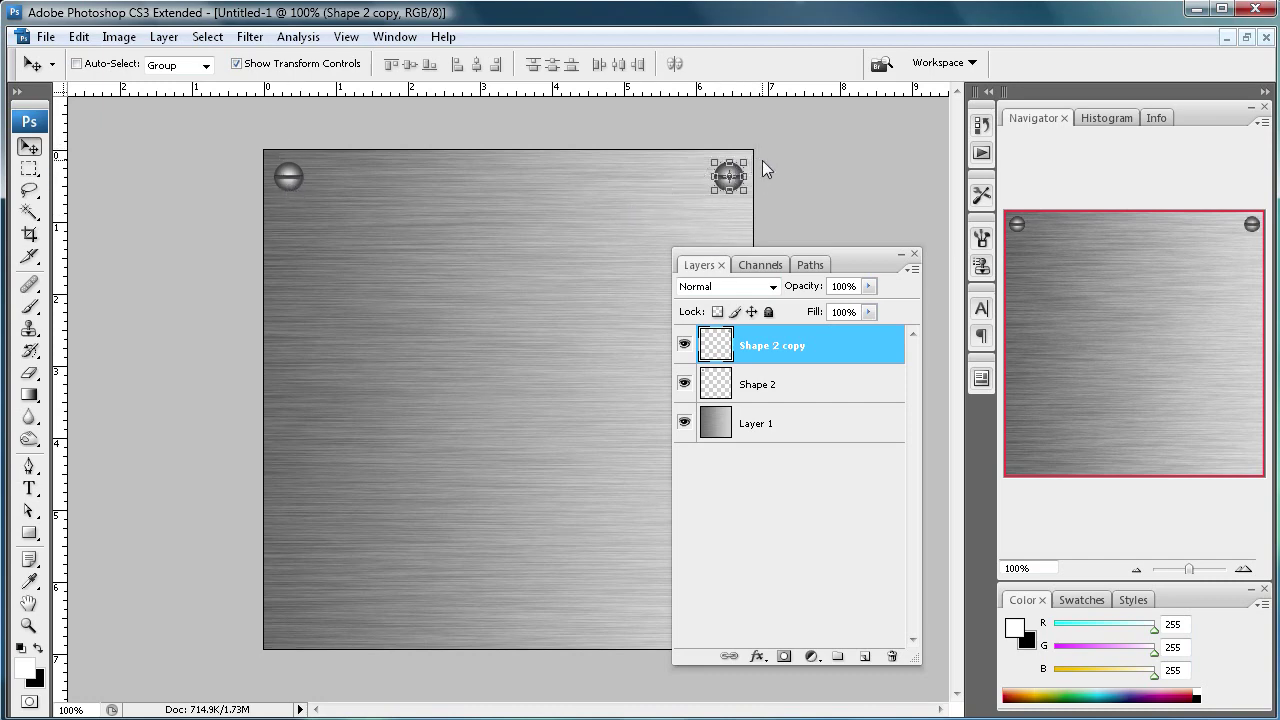
key(ctrl+t)
- Rotate the top-right screw to about -69°, commit it, and duplicate the rotated layer
drag(761, 160, 731, 154)
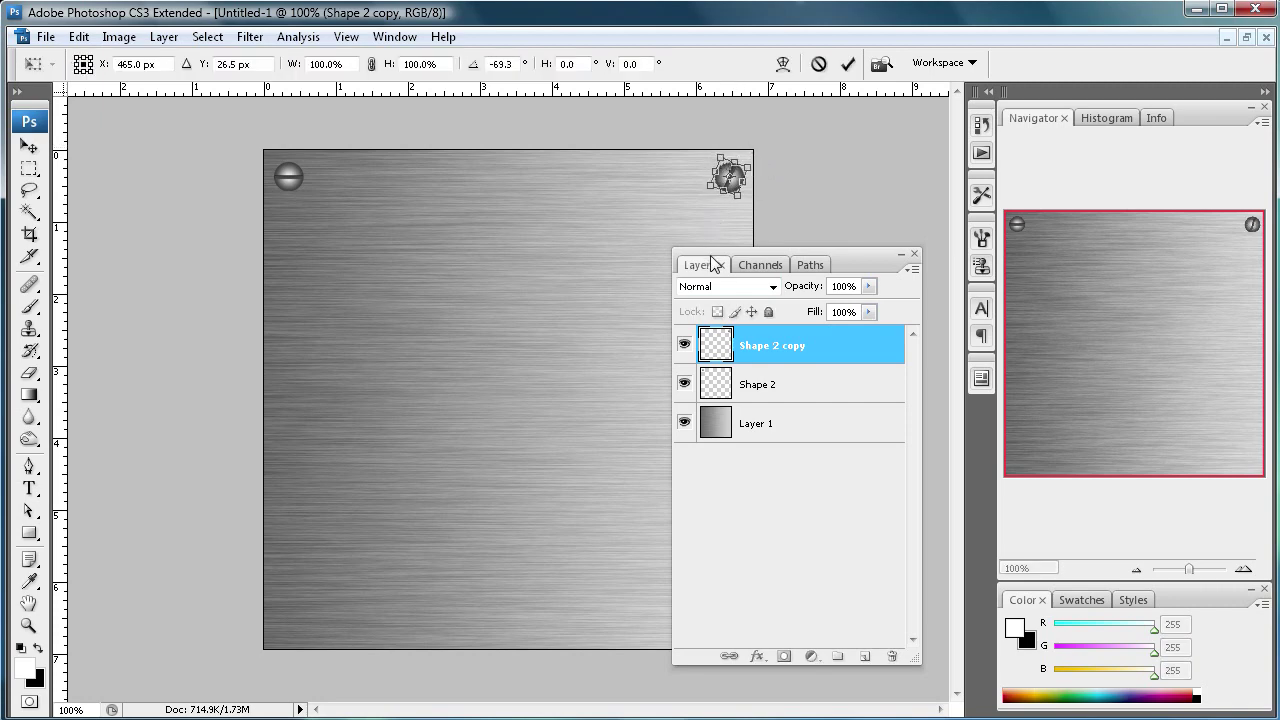
click(848, 63)
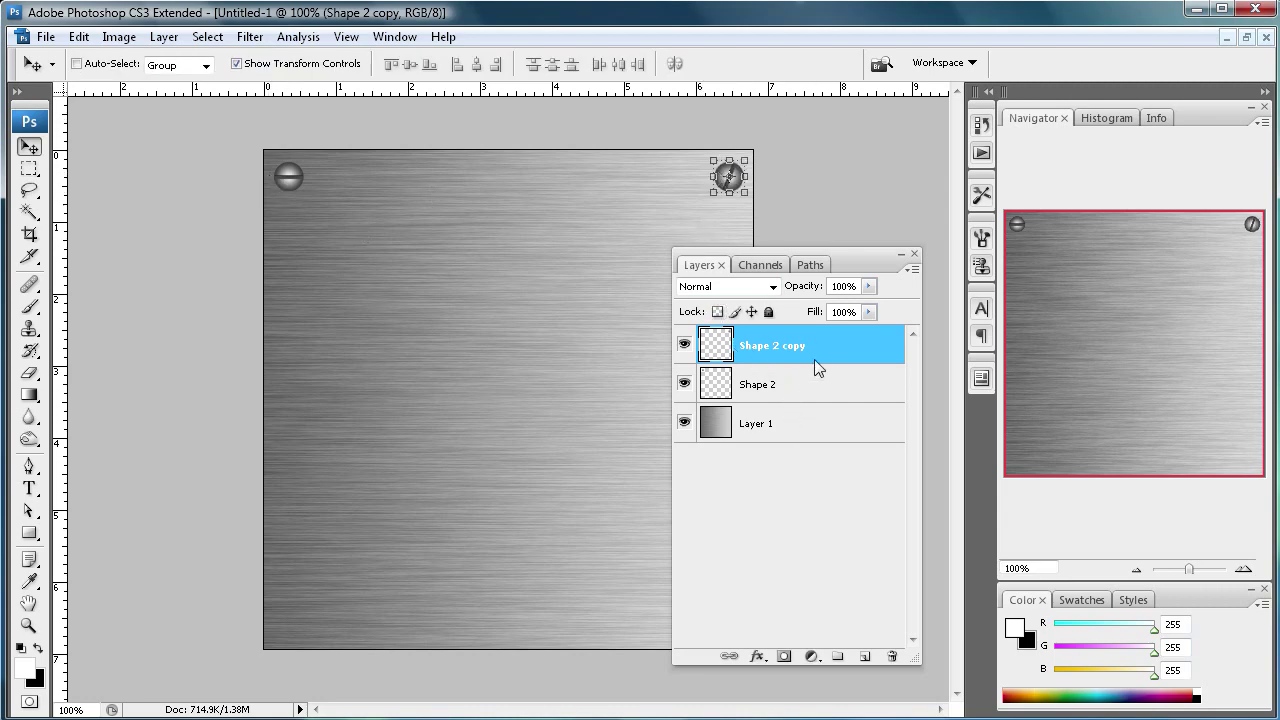
drag(814, 359, 864, 656)
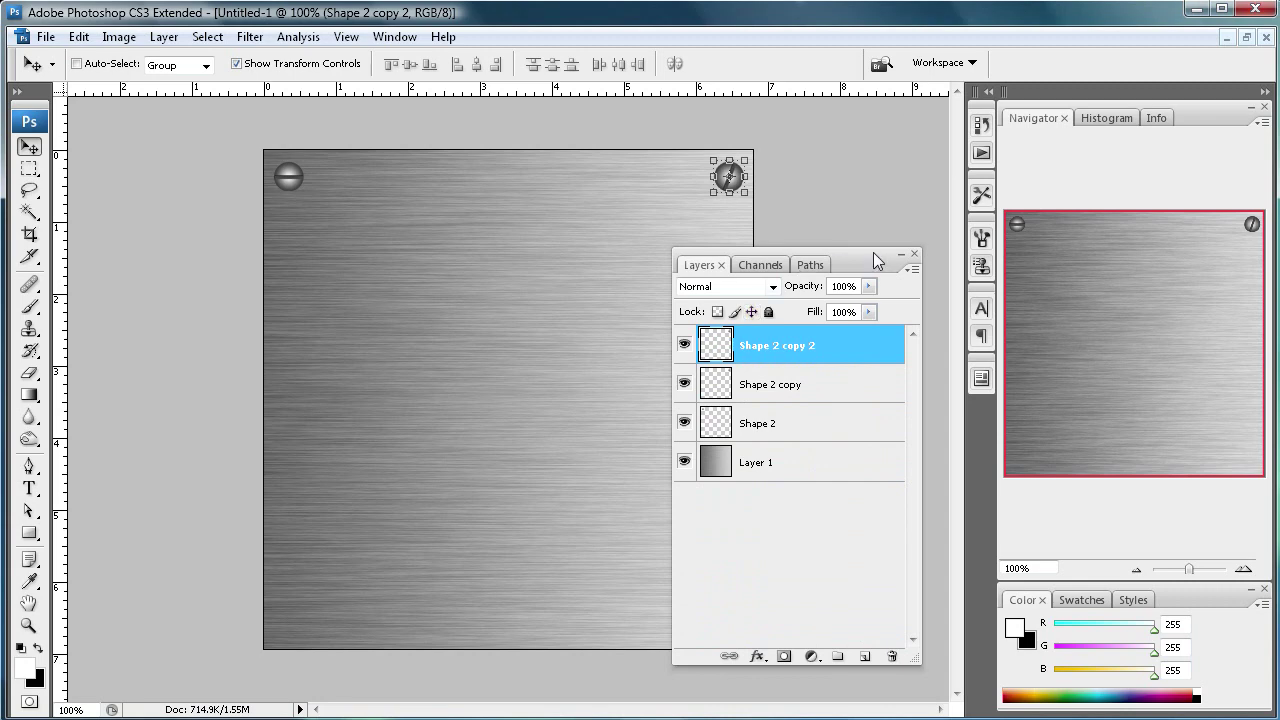
- Move Shape 2 copy 2 to the plate's bottom-right corner and rotate it to -83.1°
drag(875, 260, 980, 240)
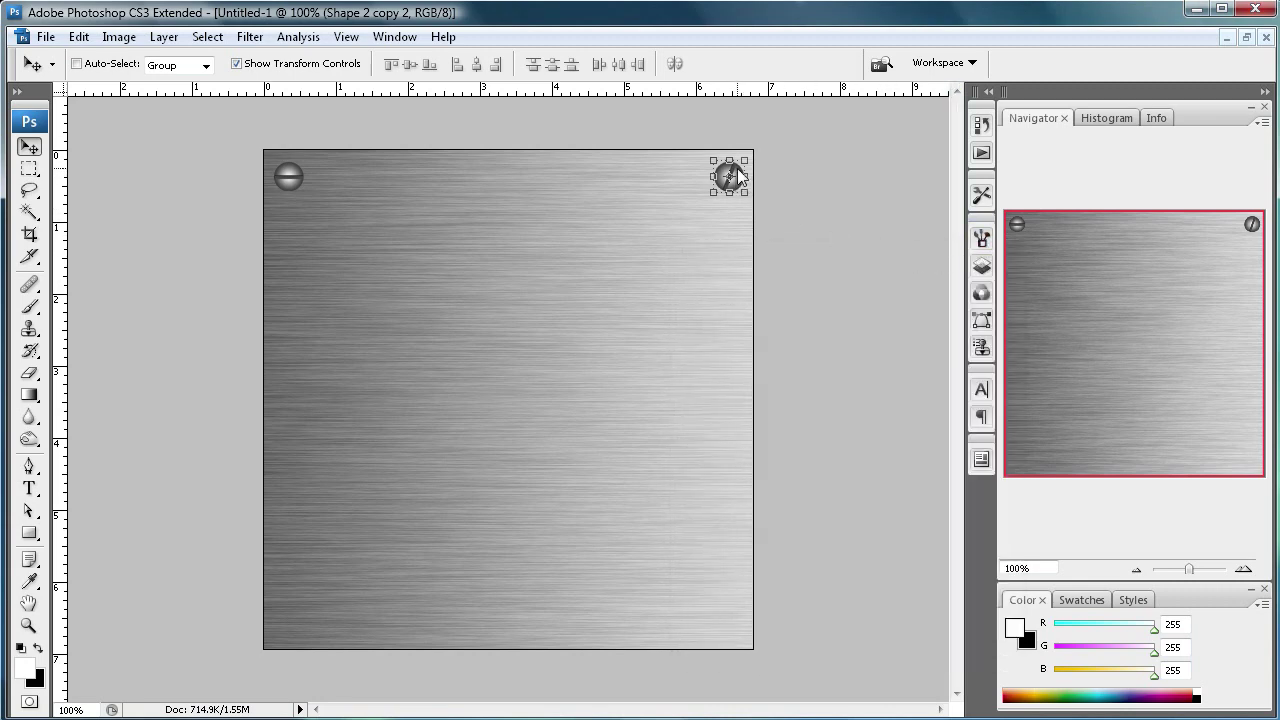
drag(738, 177, 699, 576)
key(ctrl+t)
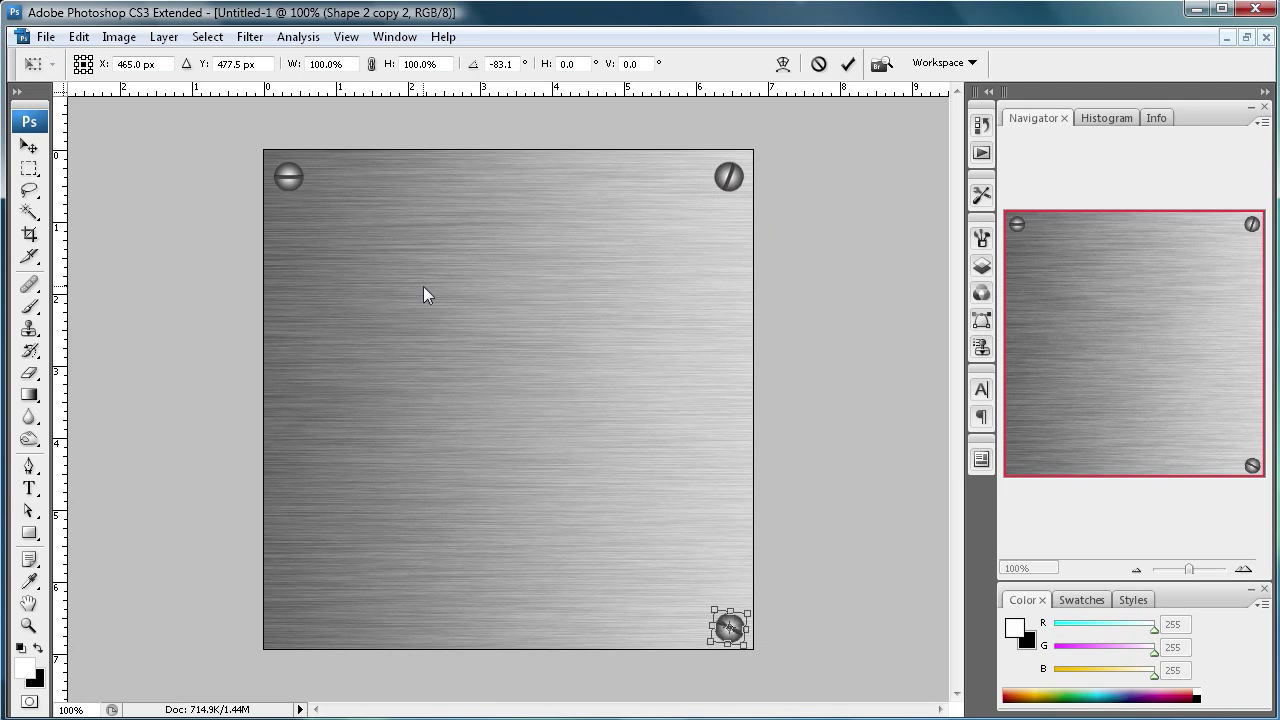
click(848, 63)
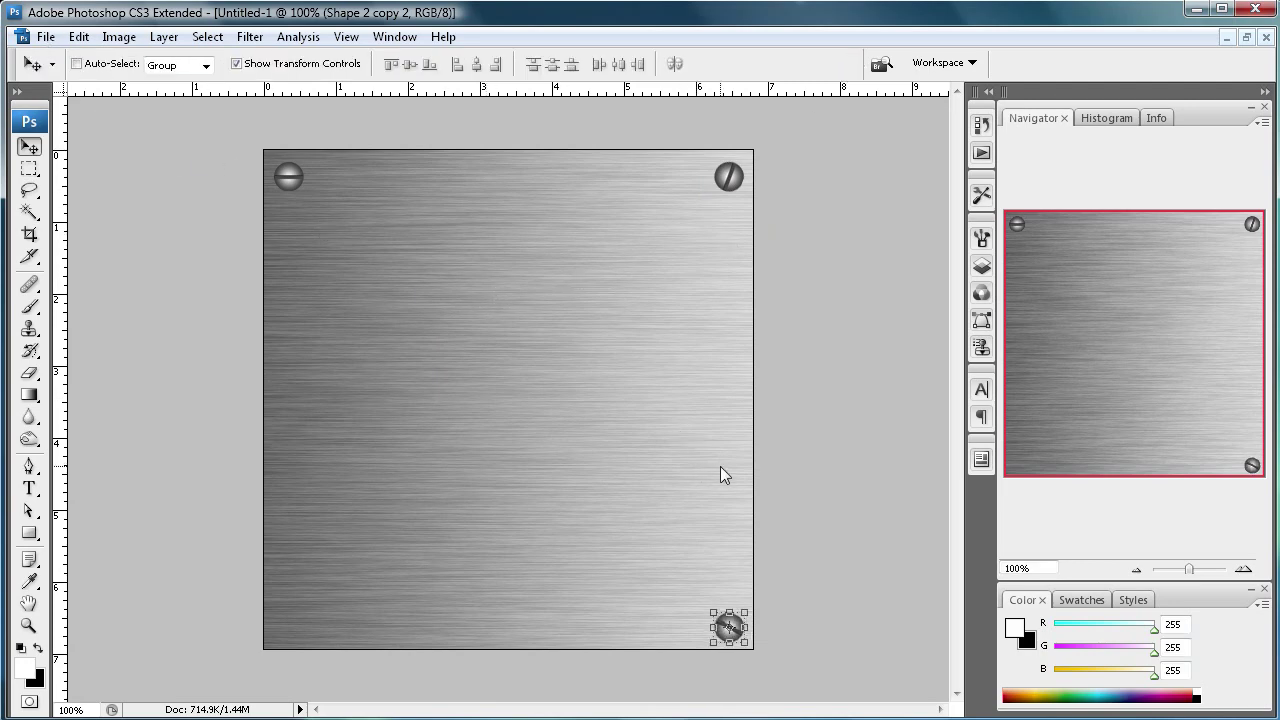